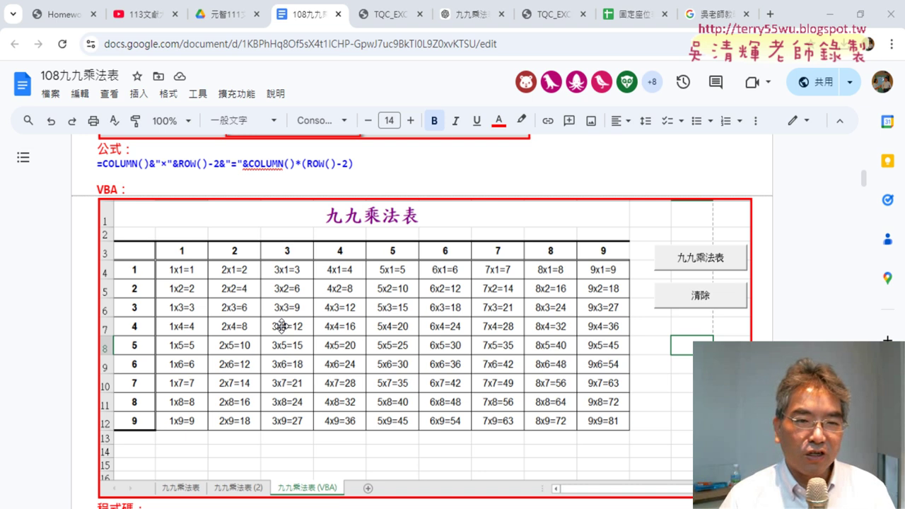
Copy the 九九乘法表 sheet after 九九乘法表 (COLUMN與ROW) and name the copy 九九乘法表 (VBA).
drag(95, 188, 128, 185)
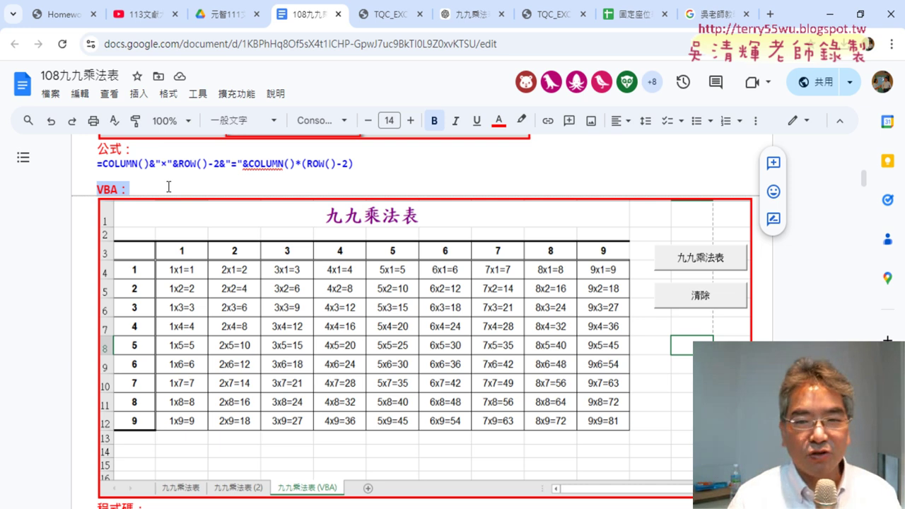
click(834, 14)
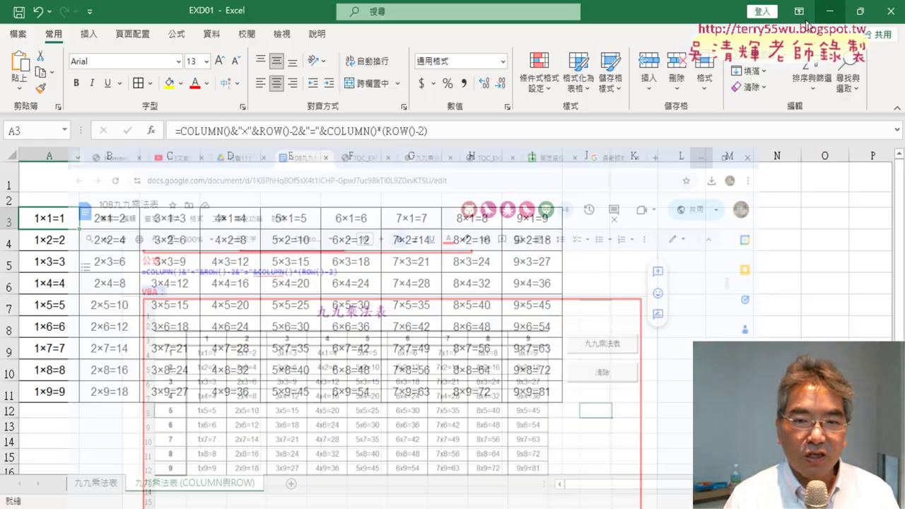
click(99, 485)
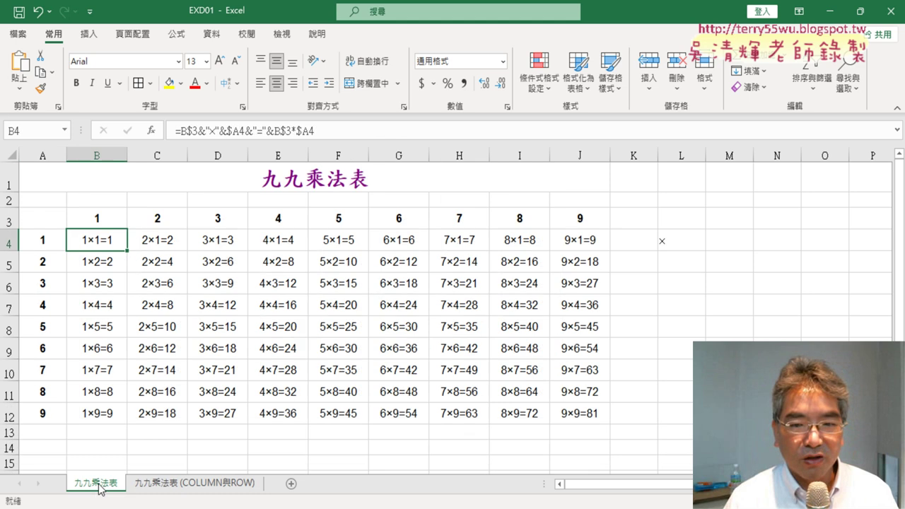
drag(101, 490, 275, 487)
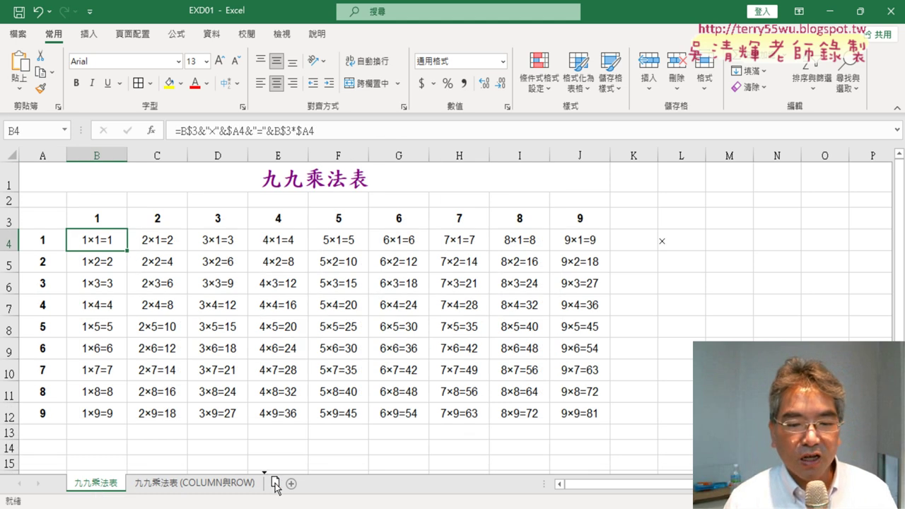
drag(276, 487, 275, 487)
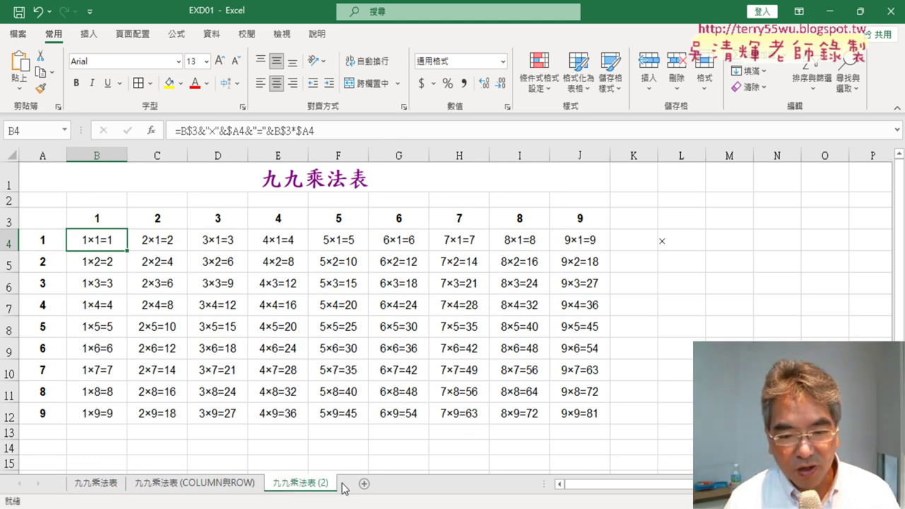
double_click(319, 484)
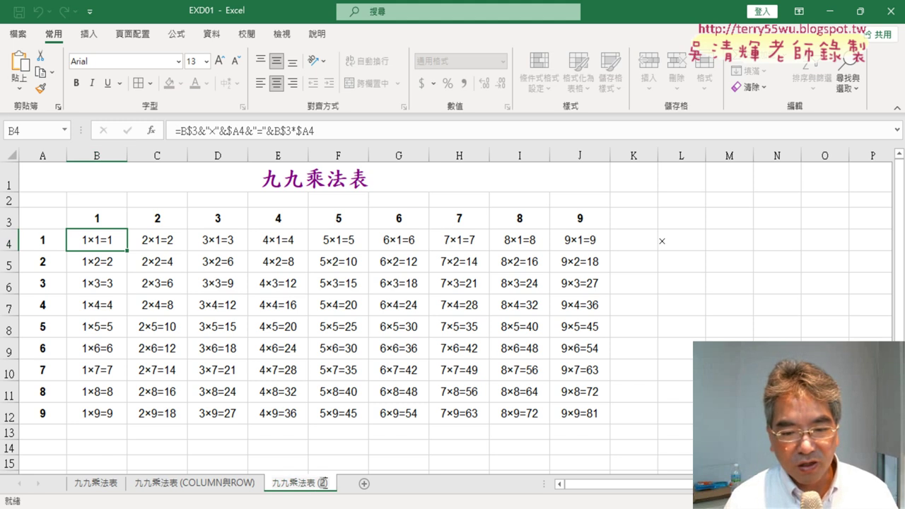
text(VBA)
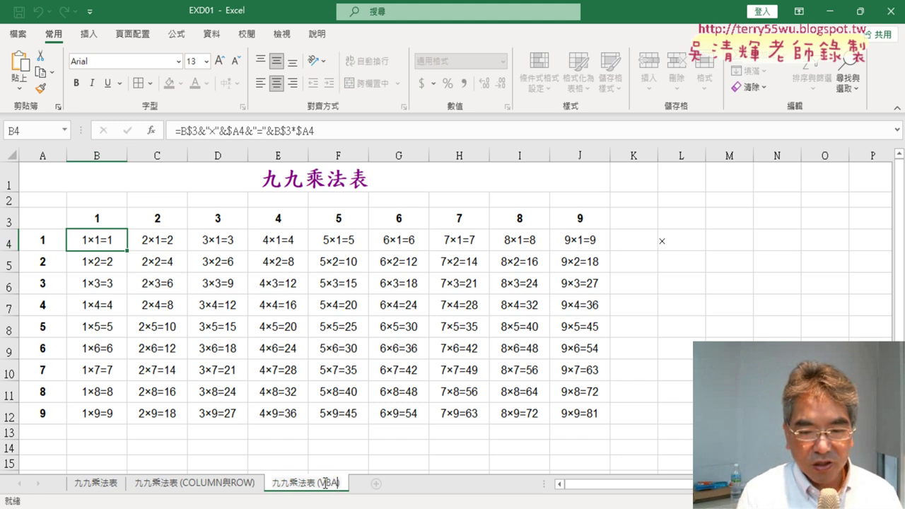
click(661, 323)
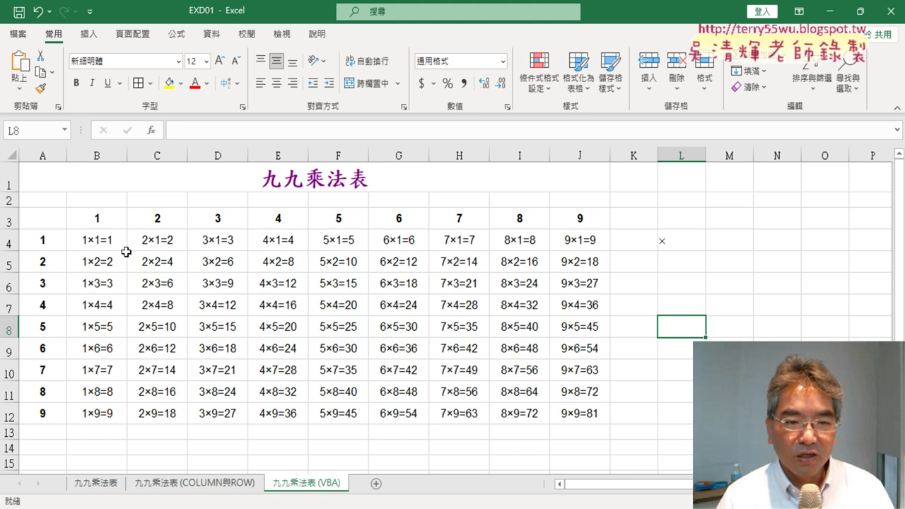
Clear the multiplication results in B4:J12 of the copied sheet.
drag(126, 252, 602, 404)
key(Delete)
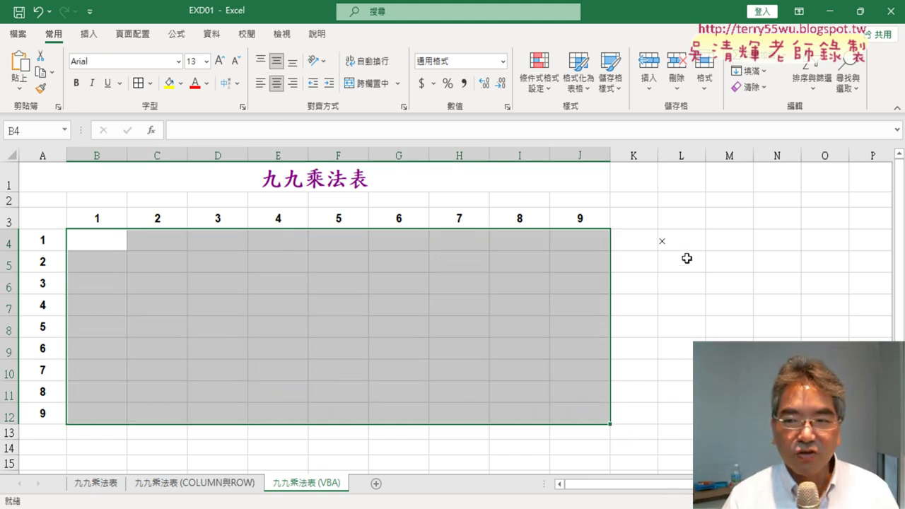
drag(93, 238, 583, 420)
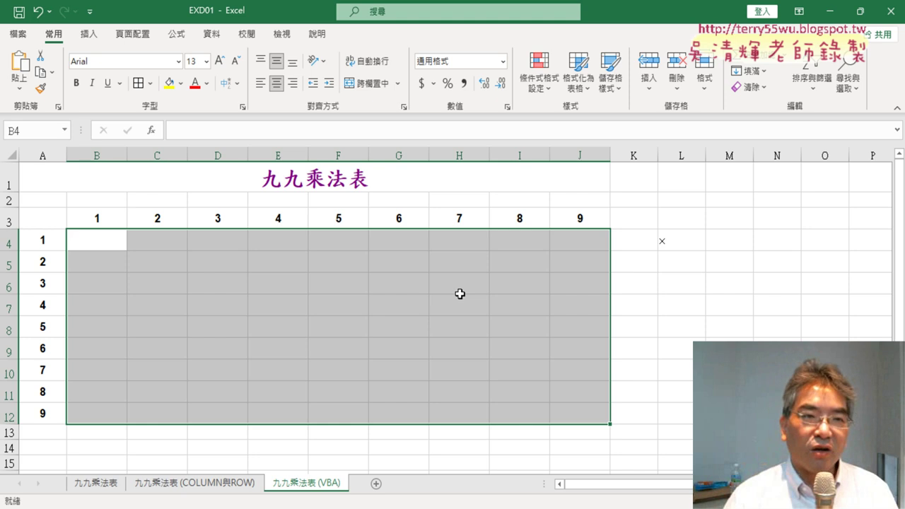
Enable 開發人員 in Excel Options' Customize Ribbon and show the 開發人員 ribbon commands.
click(91, 12)
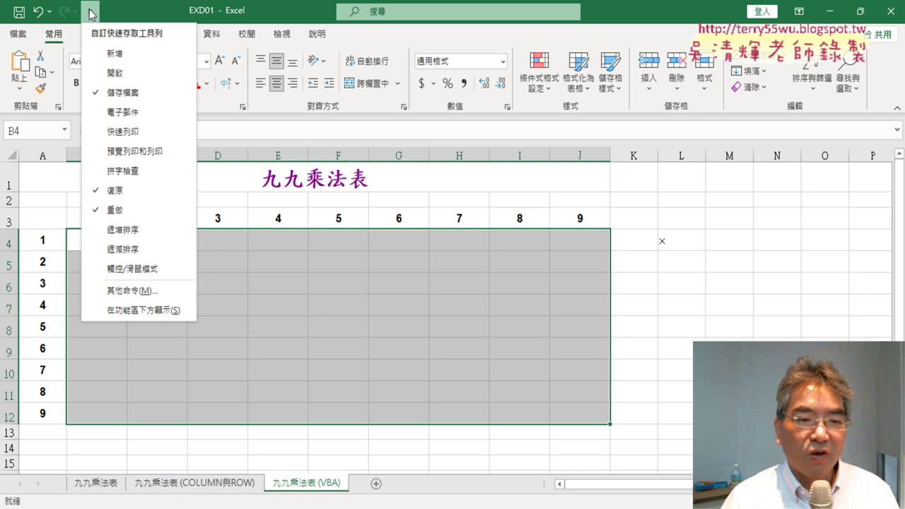
click(143, 288)
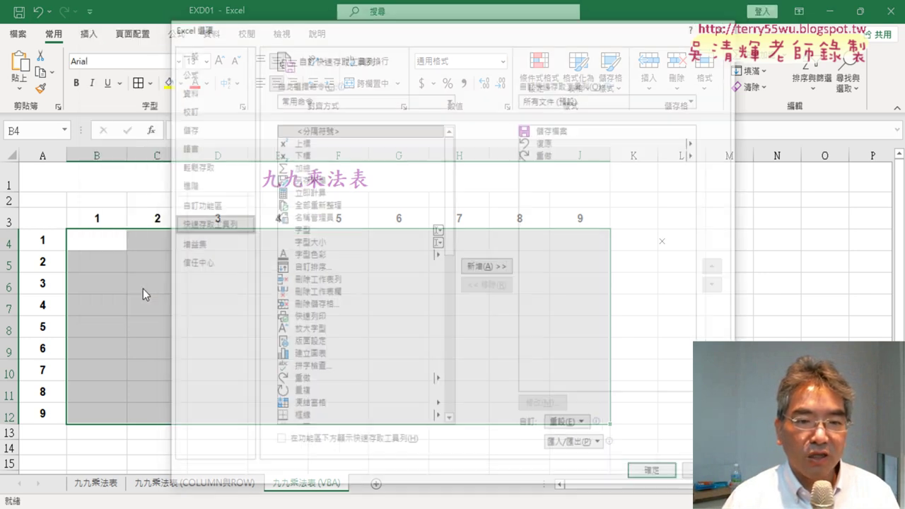
click(237, 205)
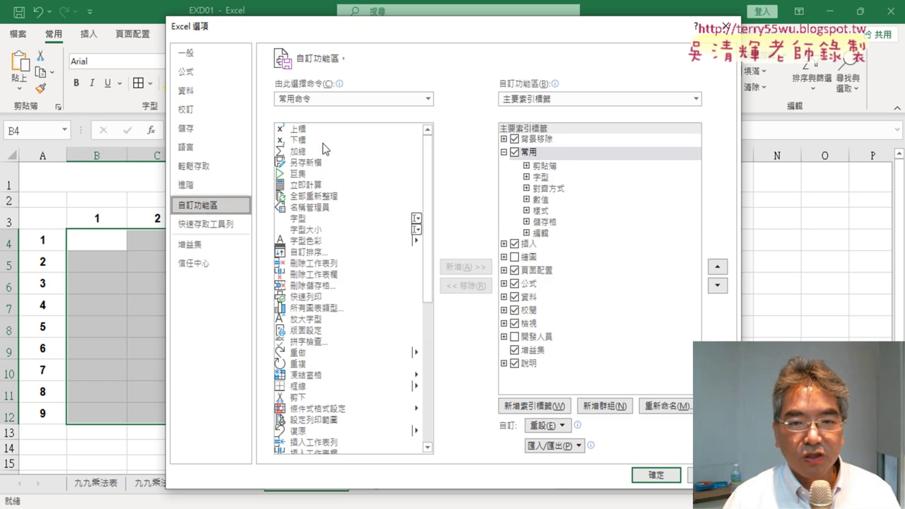
click(514, 338)
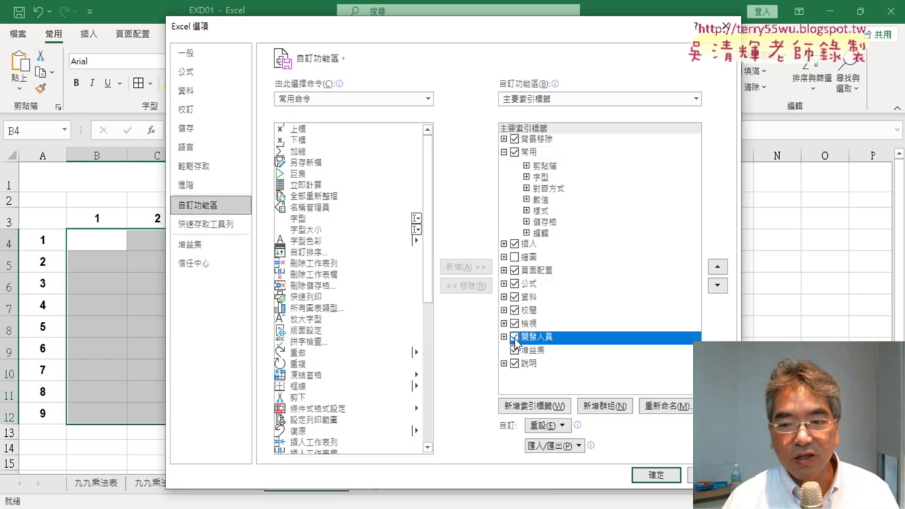
click(656, 475)
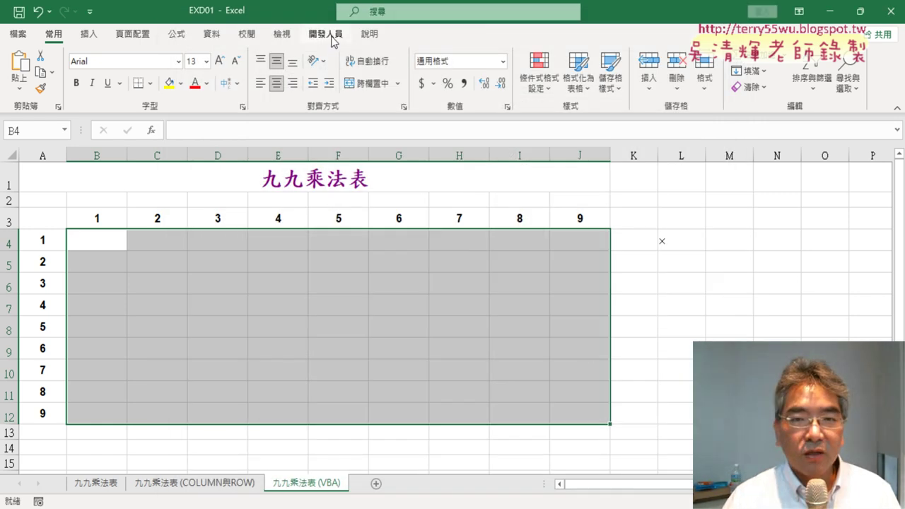
click(331, 37)
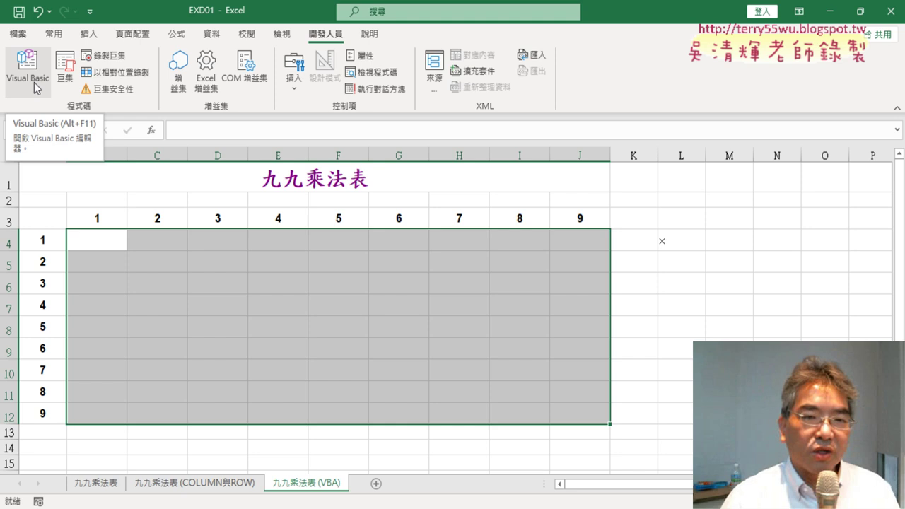
Start the Visual Basic editor, insert Module1 into the EXD01 project, and maximize its code window.
click(33, 82)
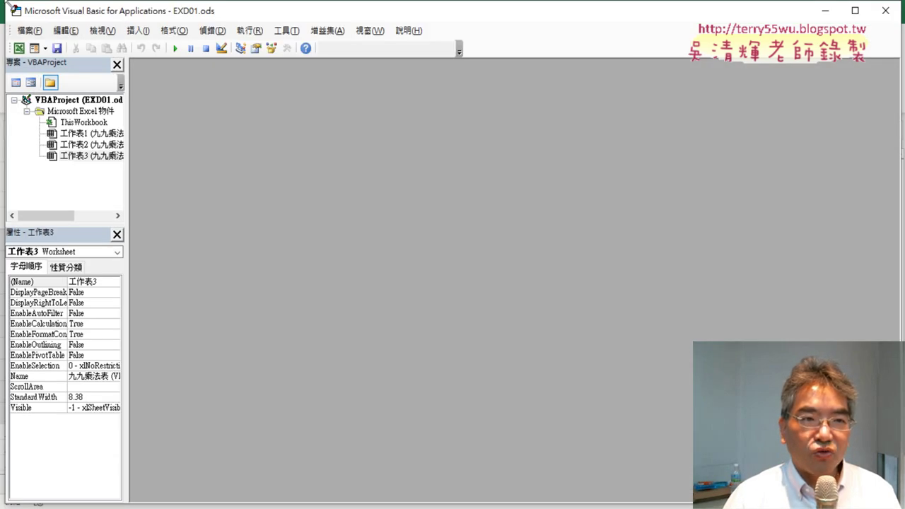
mouse_move(1, 1)
mouse_down()
mouse_move(172, 178)
mouse_move(139, 102)
mouse_up()
drag(180, 245, 180, 324)
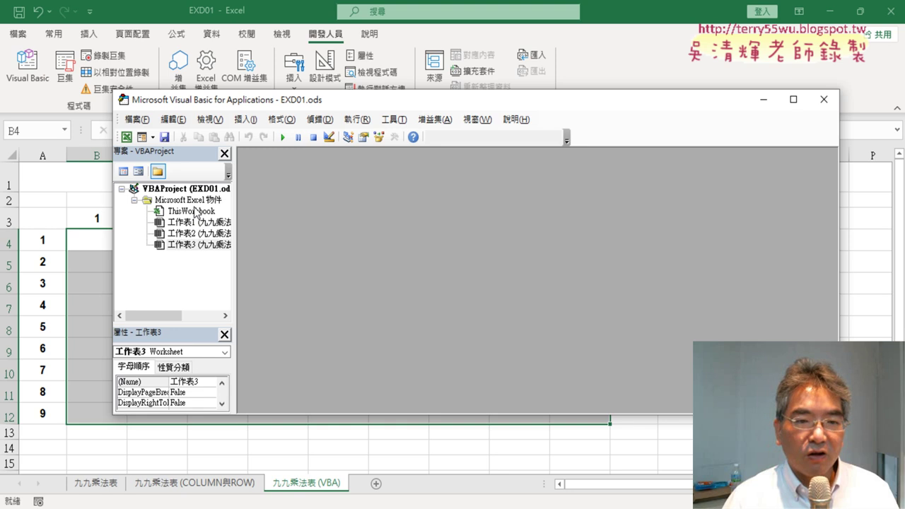
right_click(178, 244)
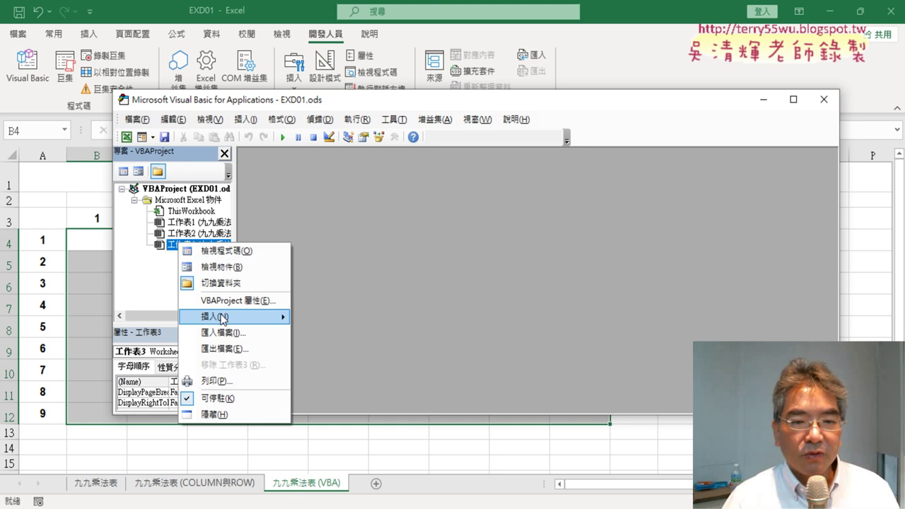
mouse_move(223, 317)
click(332, 336)
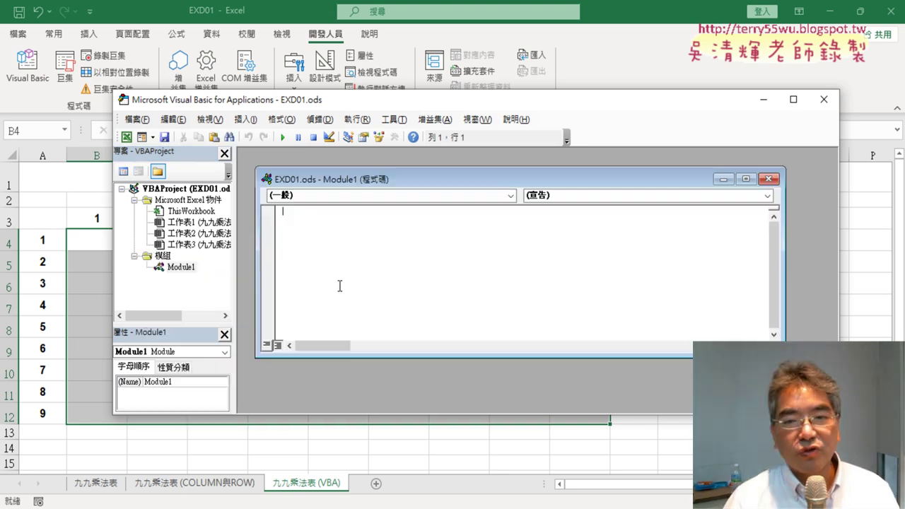
double_click(401, 179)
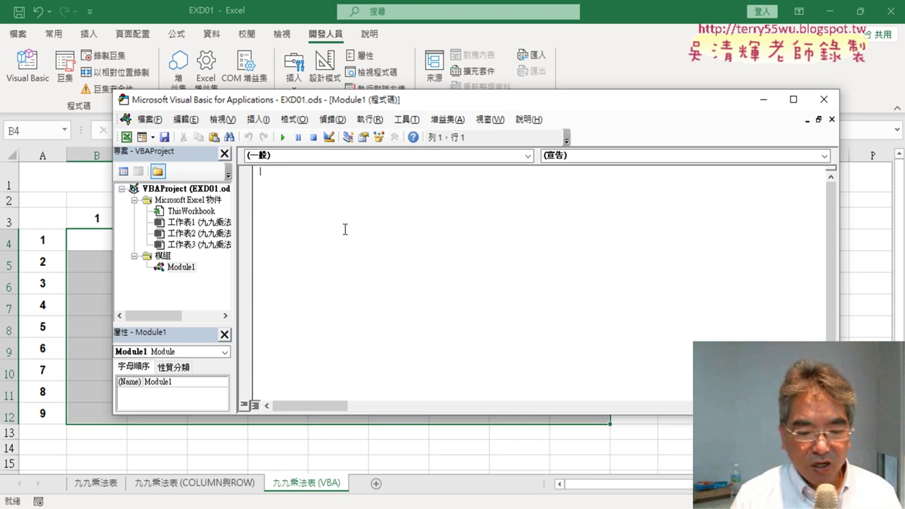
Type Sub 九九乘法表 in Module1 to create an empty procedure ending in End Sub.
text(ㄙ)
key(BackSpace)
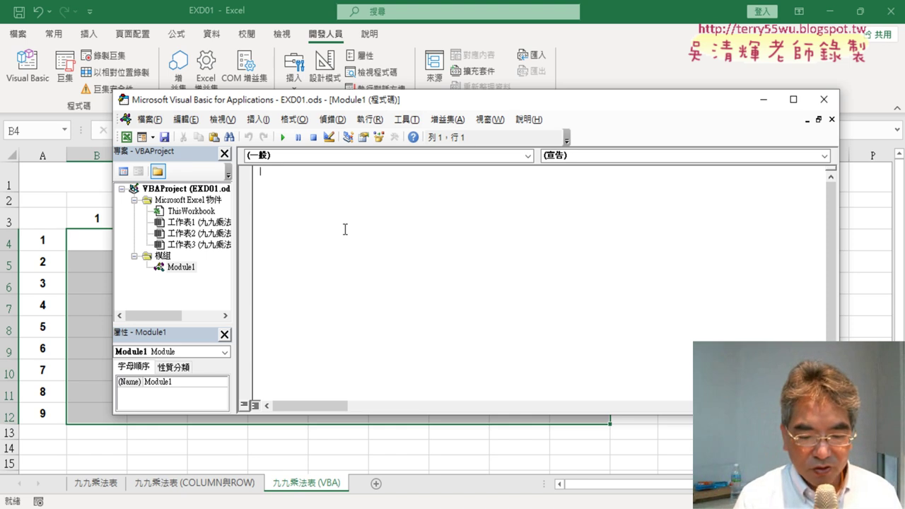
text(sub 九)
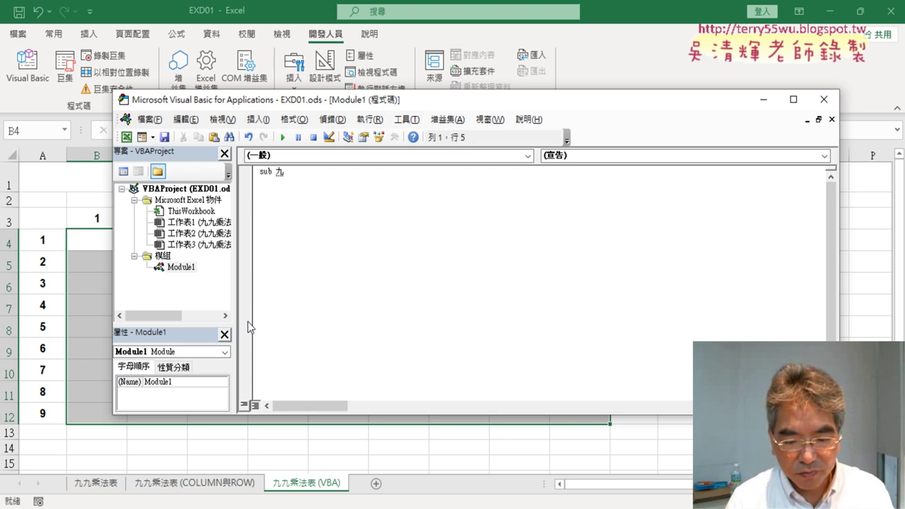
text(久久)
text(成ㄈ)
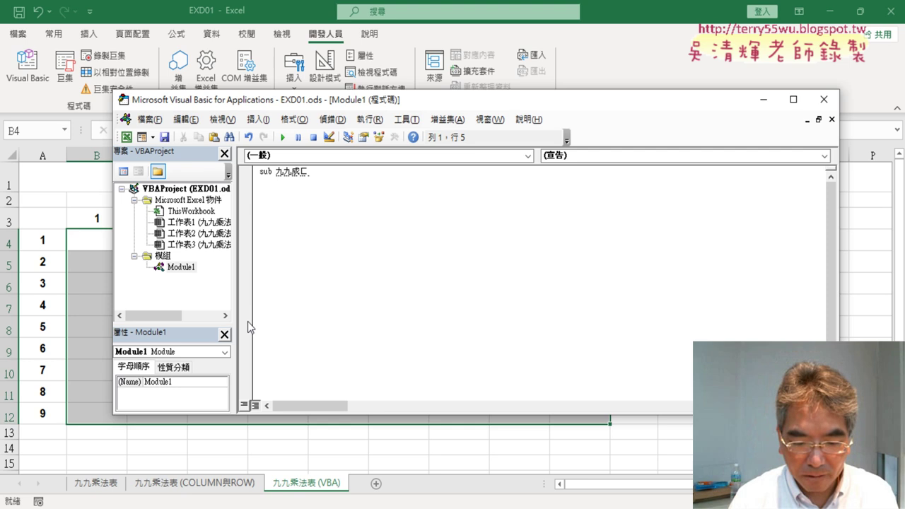
key(BackSpace)
key(BackSpace)
text(乘法表)
key(Return)
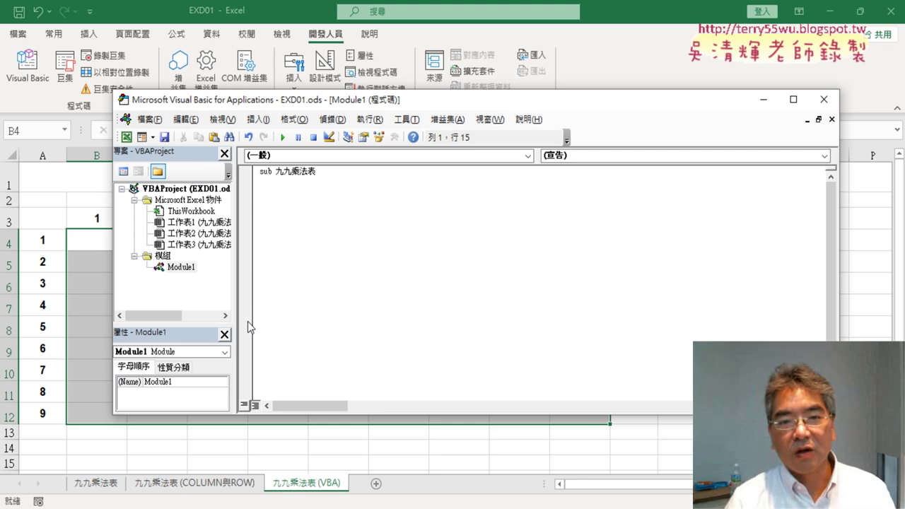
key(Return)
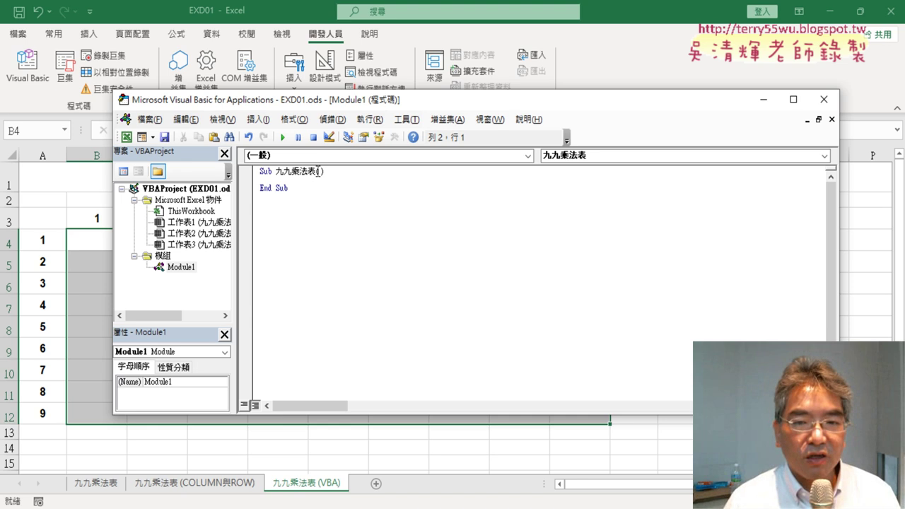
drag(318, 171, 322, 196)
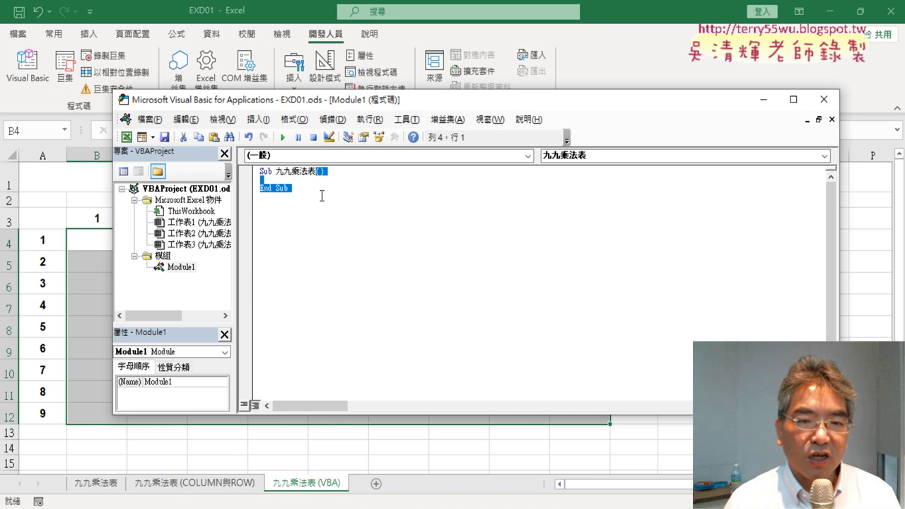
Enlarge the VBA code font to size 12 and narrow the editor window beside the sheet.
click(405, 125)
click(428, 187)
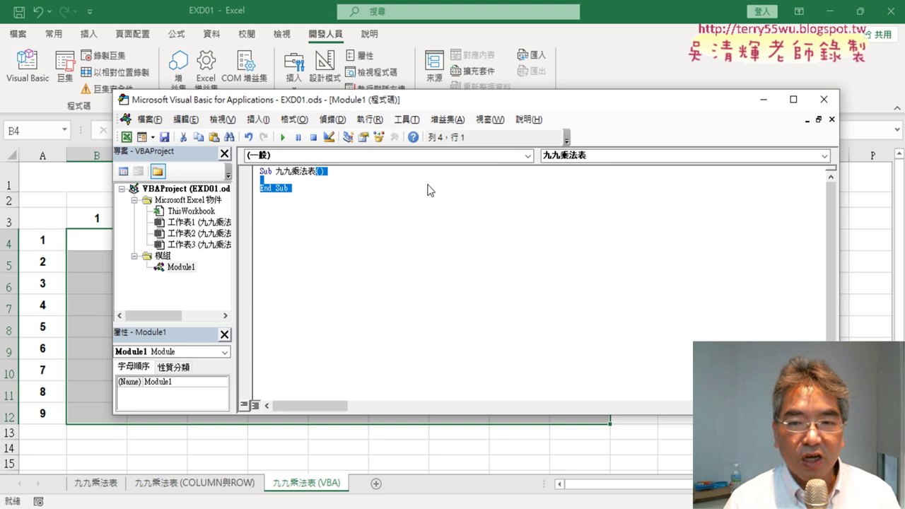
click(373, 124)
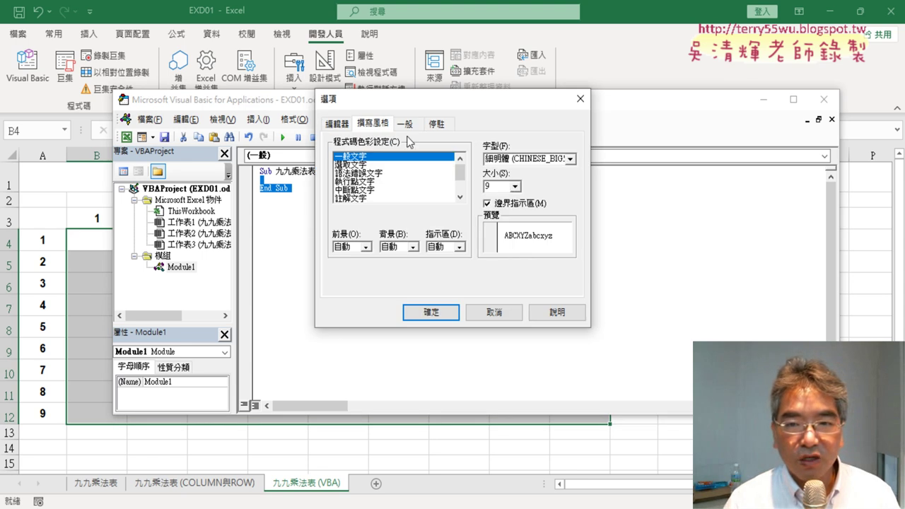
click(515, 186)
click(503, 223)
click(448, 314)
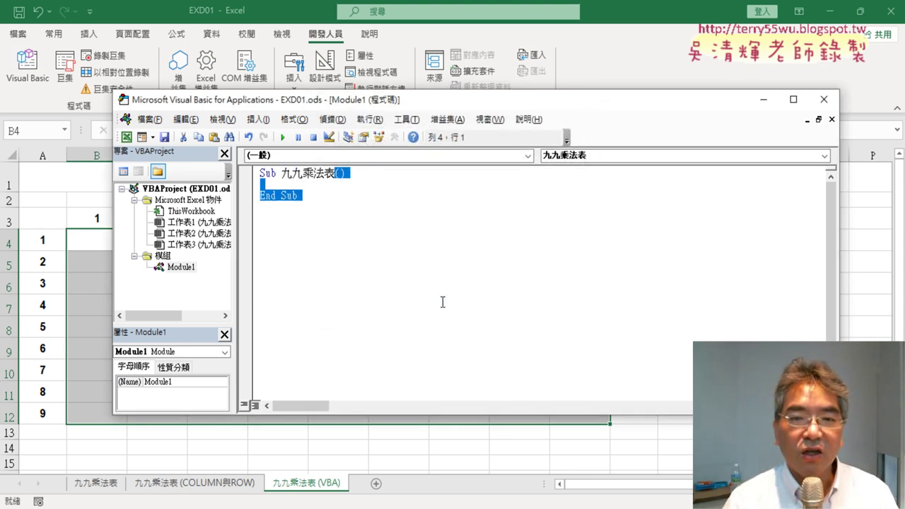
click(316, 183)
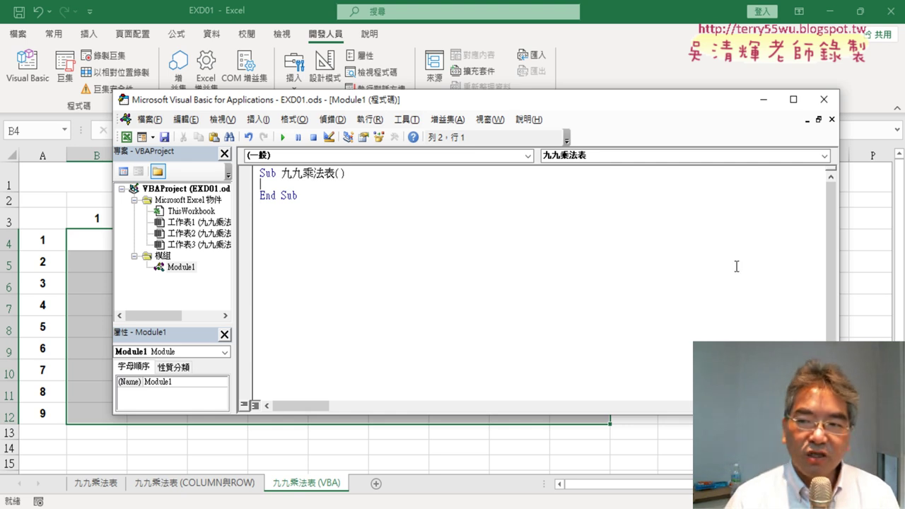
drag(839, 270, 601, 271)
drag(297, 100, 510, 106)
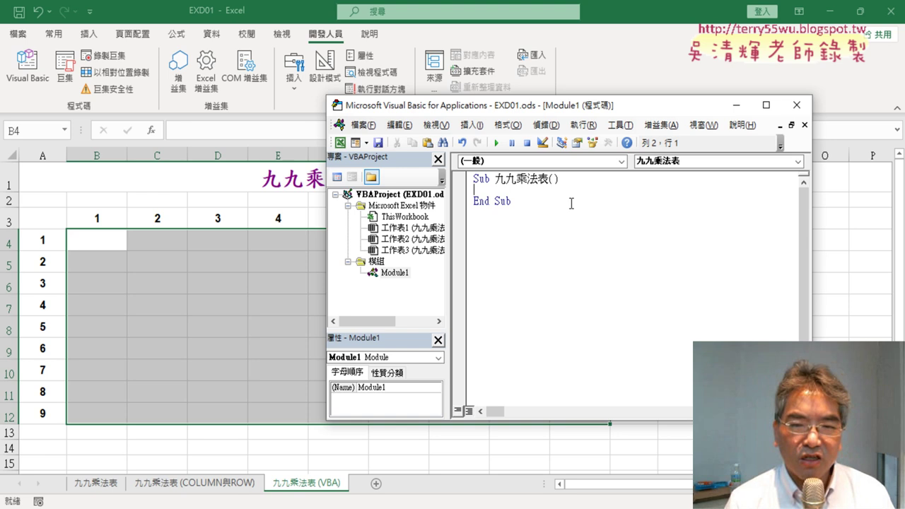
Add the indented statement Cells(4, 2) = "1x1=1" inside the 九九乘法表 procedure.
key(Tab)
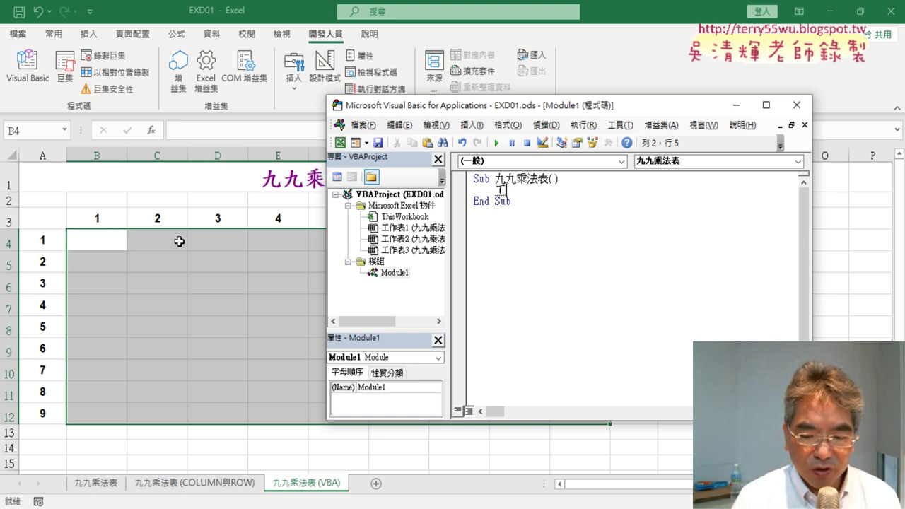
text(cell)
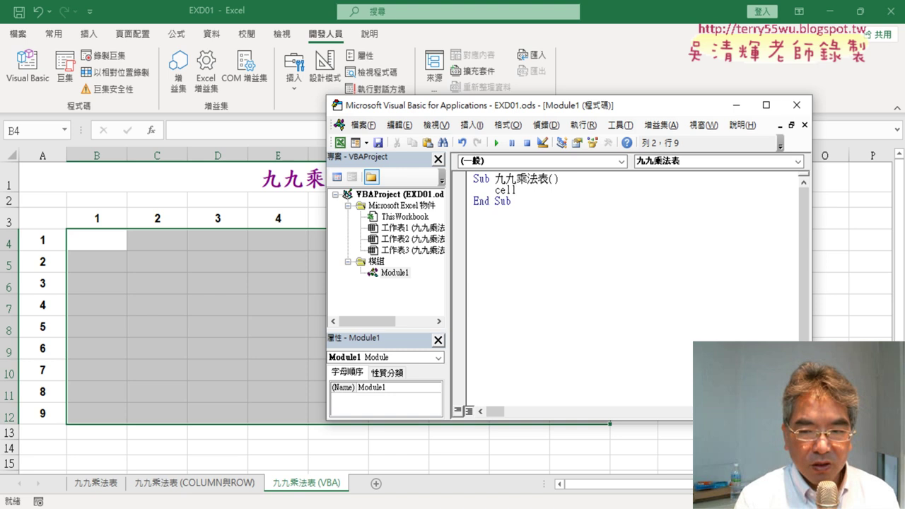
text(s)
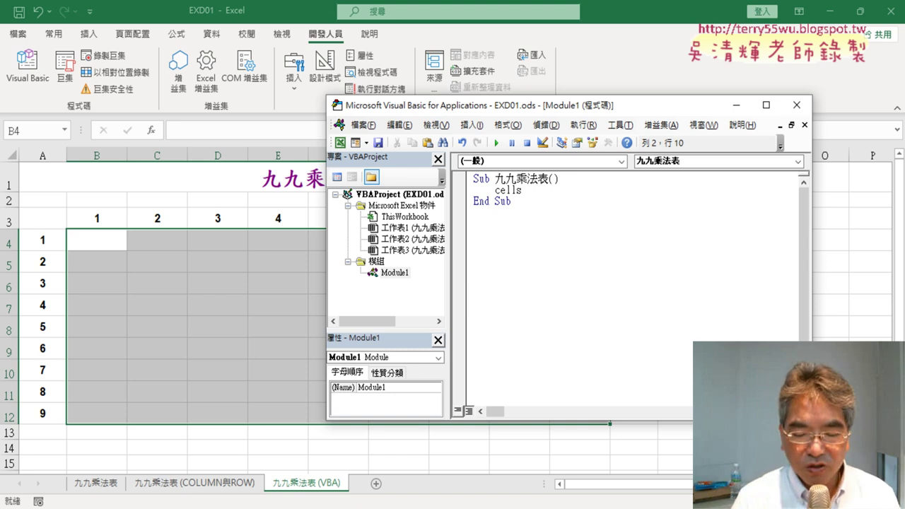
text(()
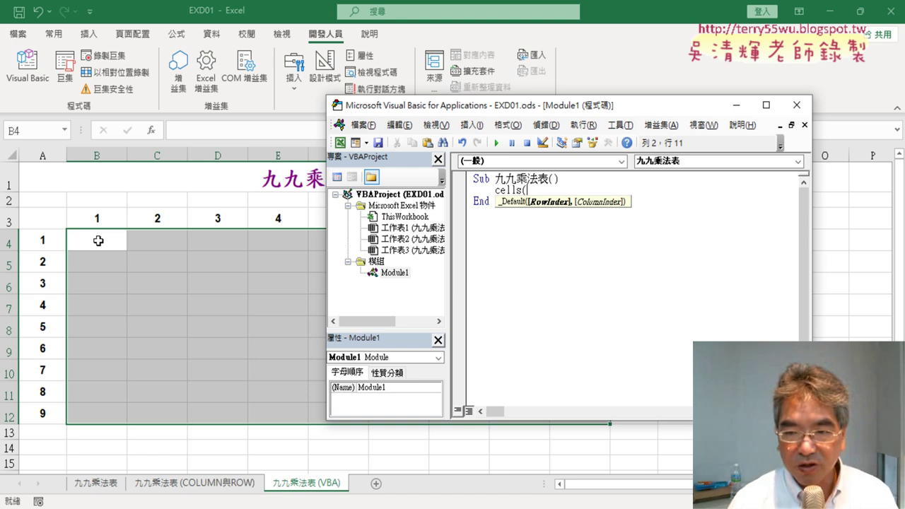
text(4)
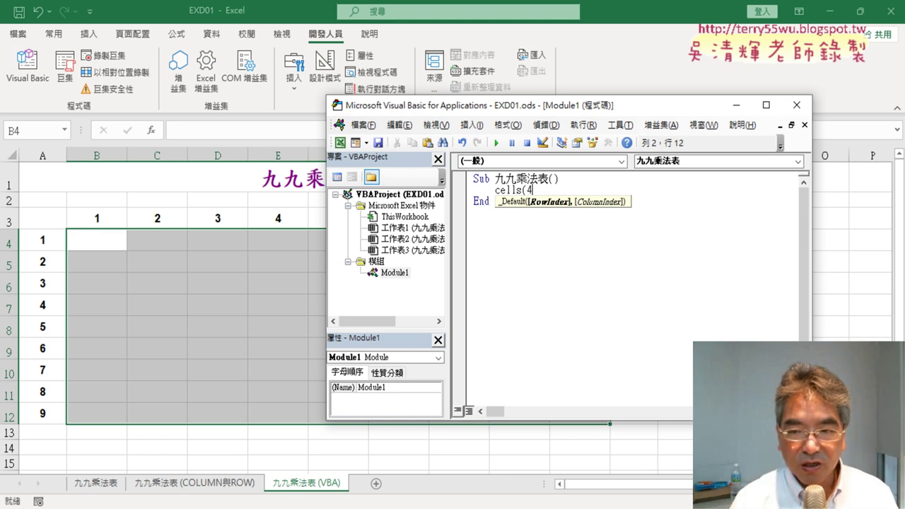
text(,)
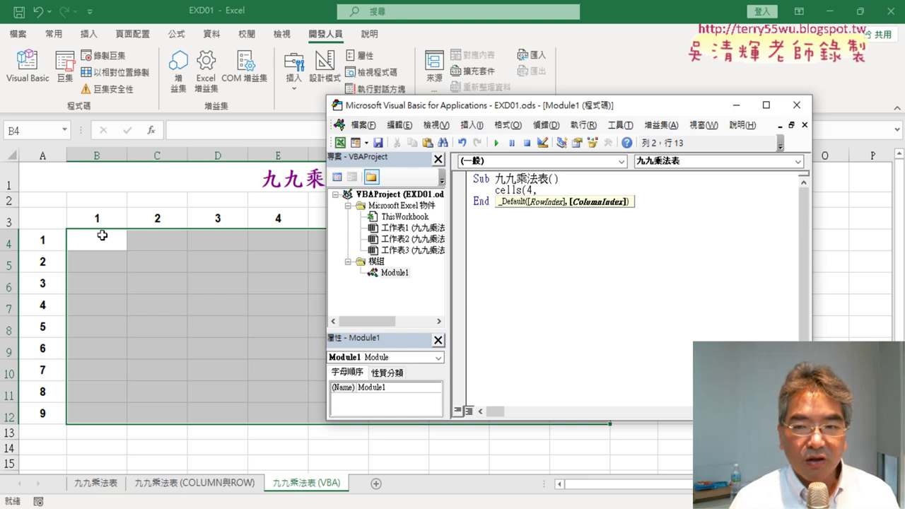
text(")
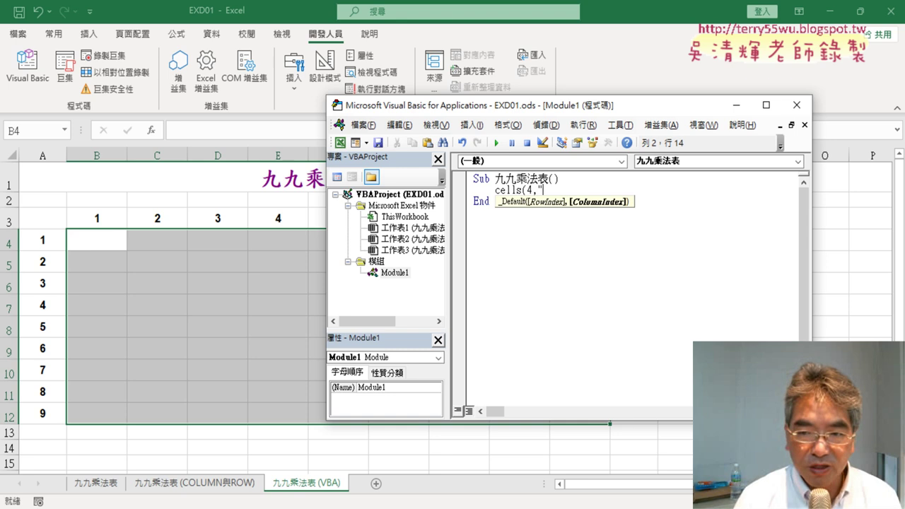
text(B")
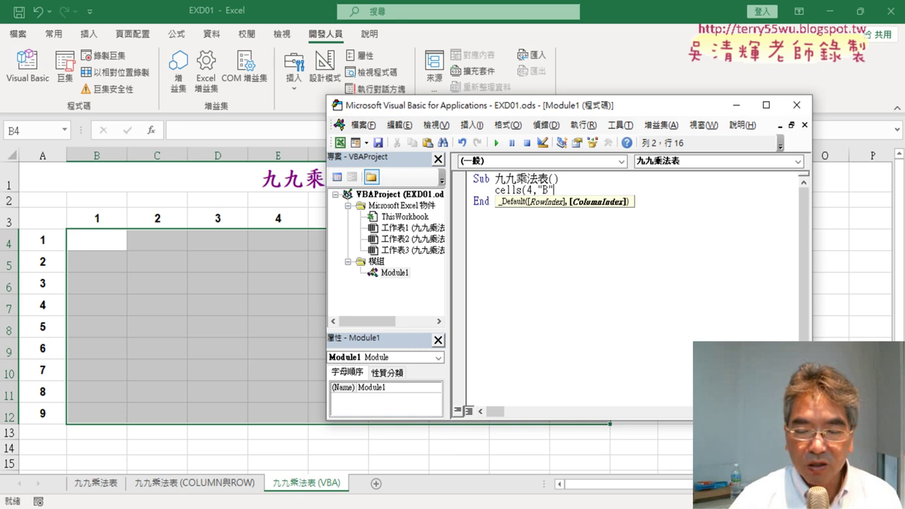
key(BackSpace)
key(BackSpace)
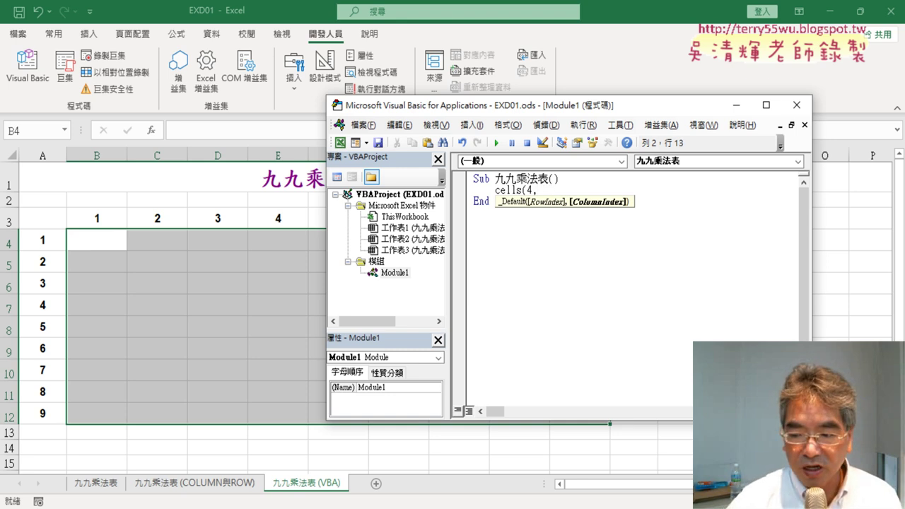
text(2)
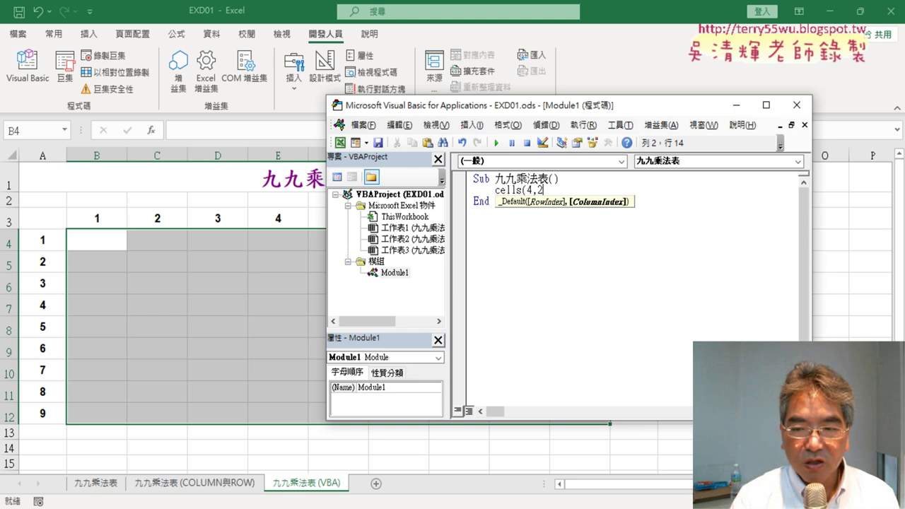
text()=)
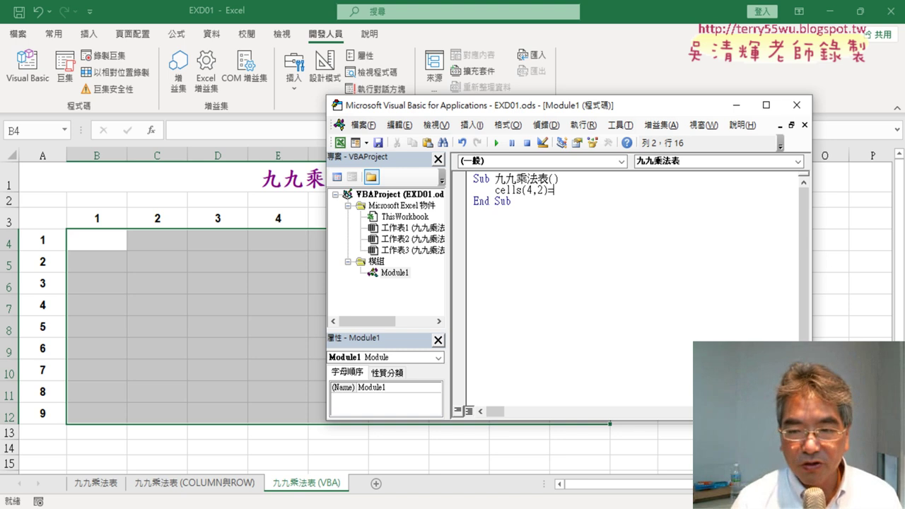
text("")
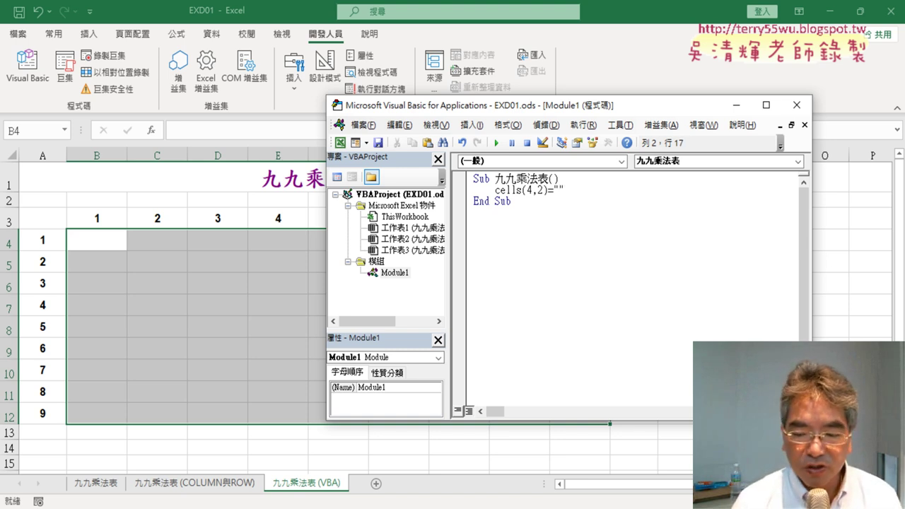
text(1)
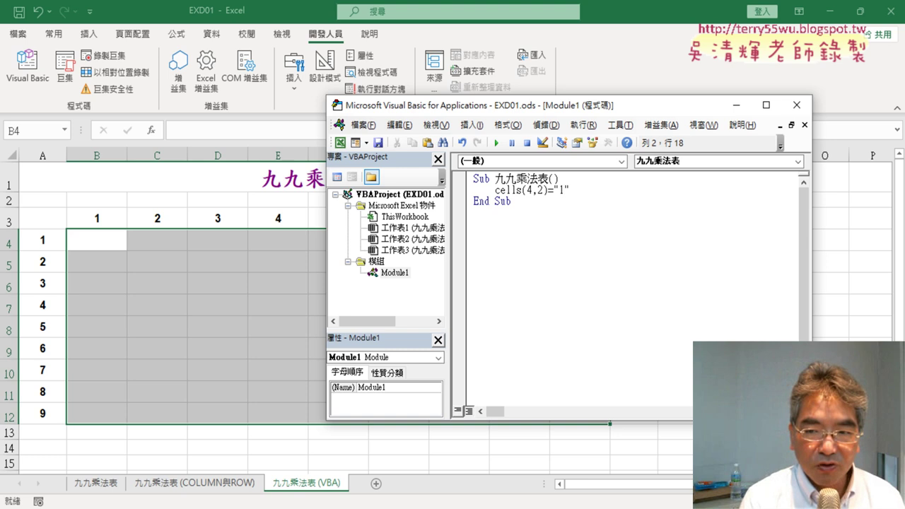
text(x)
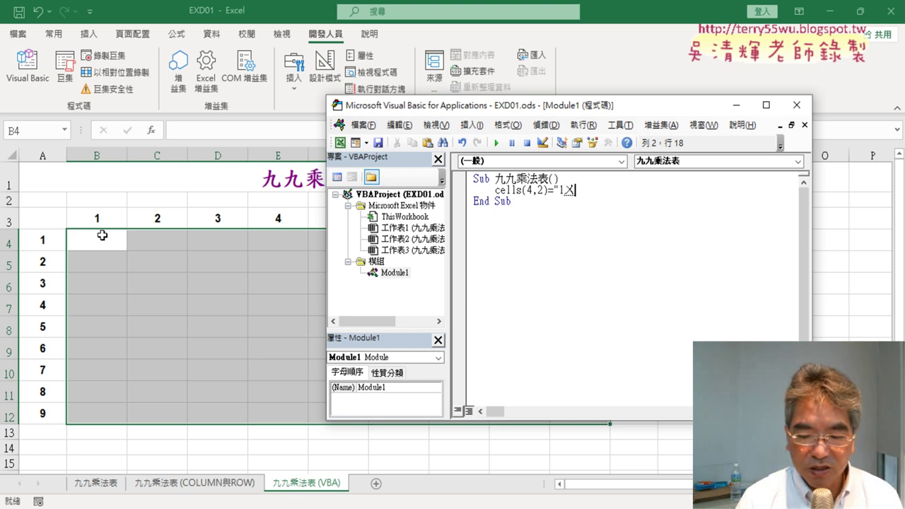
key(BackSpace)
text("1x)
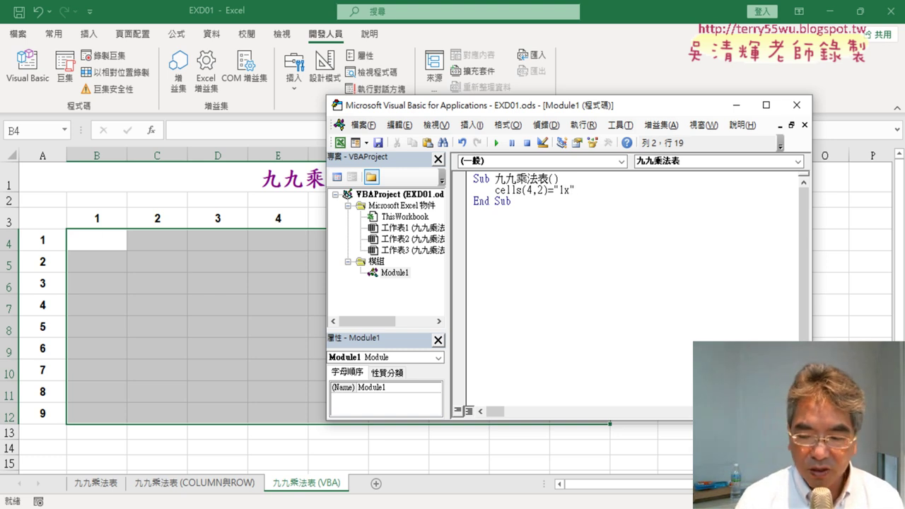
text(1=)
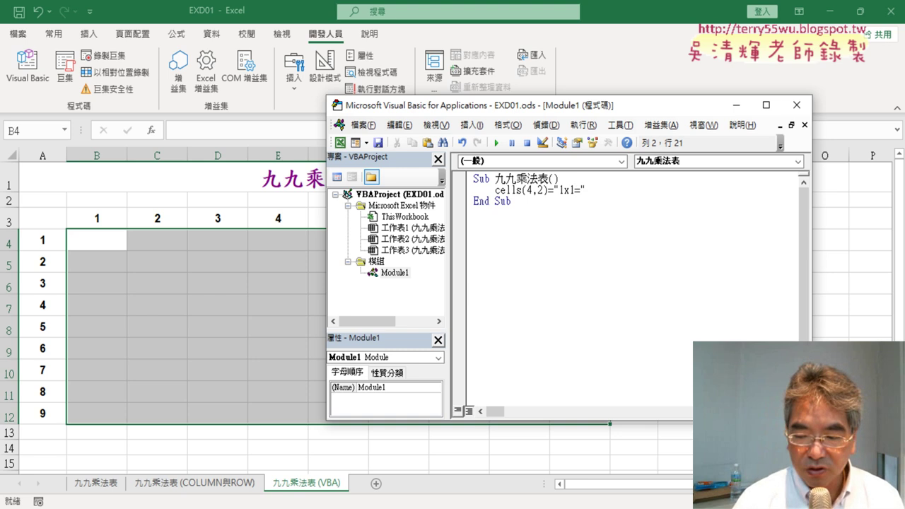
text(1)
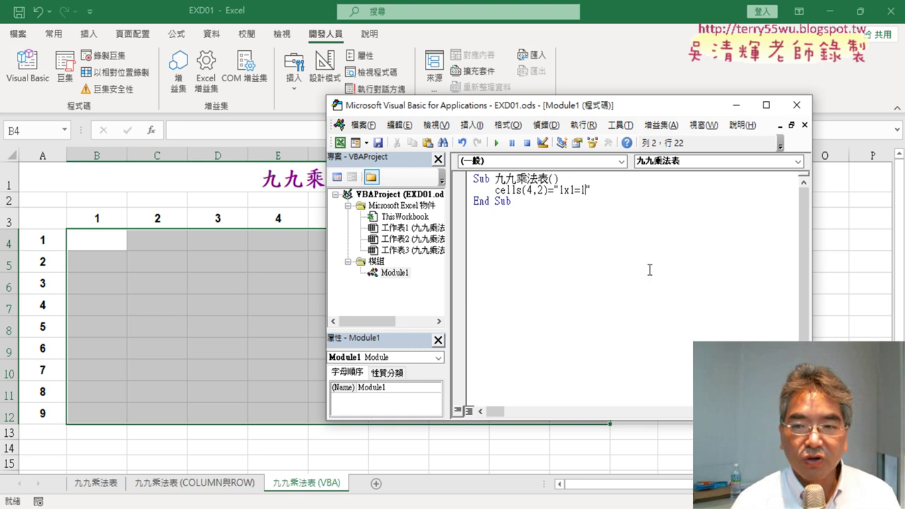
click(660, 269)
Run the 九九乘法表 macro so 1x1=1 appears in cell B4.
drag(501, 189, 495, 190)
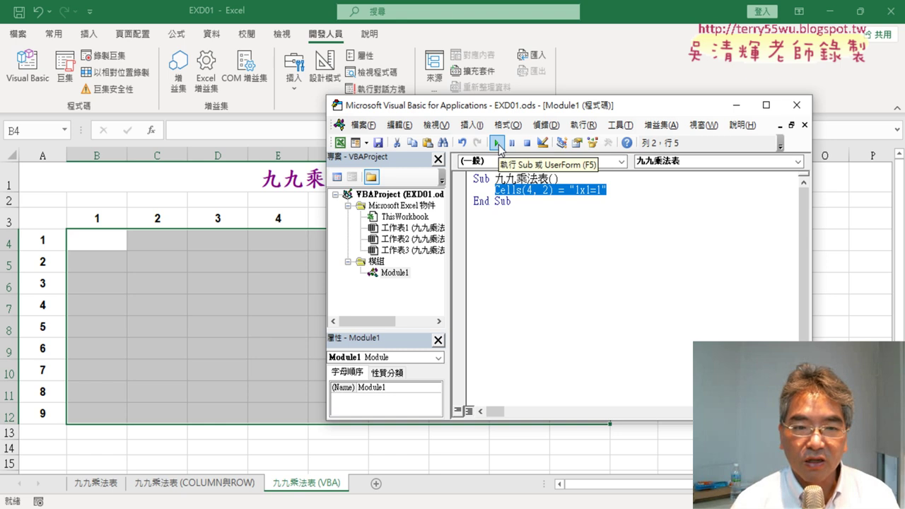
click(498, 143)
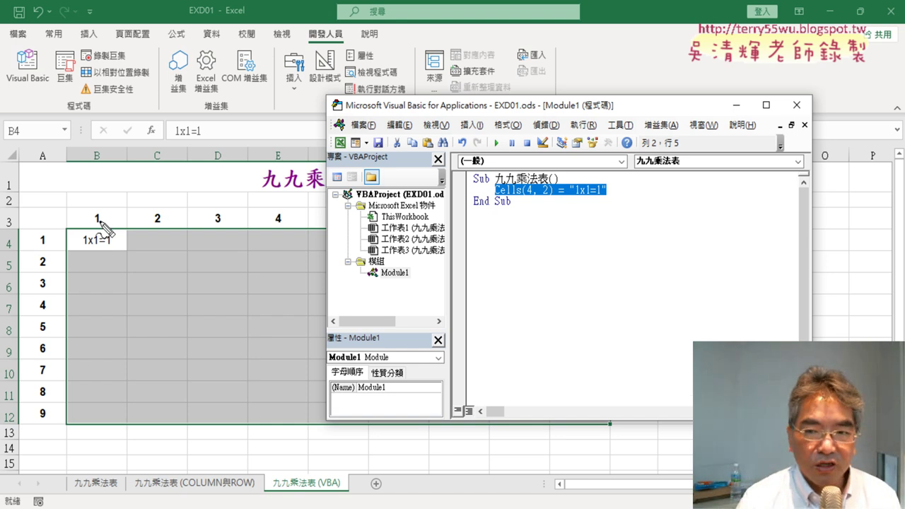
mouse_move(572, 199)
mouse_down()
mouse_move(608, 198)
mouse_move(545, 190)
mouse_move(539, 179)
mouse_move(118, 237)
mouse_move(137, 233)
mouse_up()
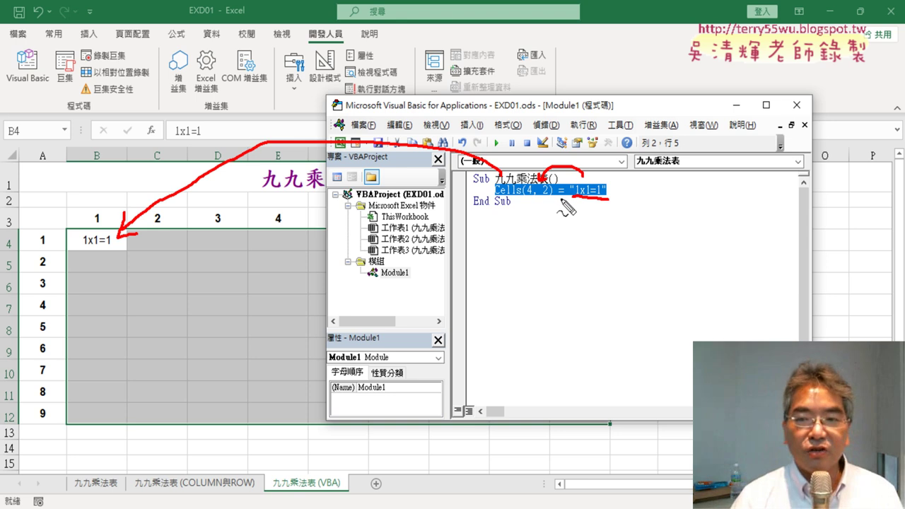
mouse_move(558, 199)
mouse_down()
mouse_move(572, 200)
mouse_move(536, 210)
mouse_up()
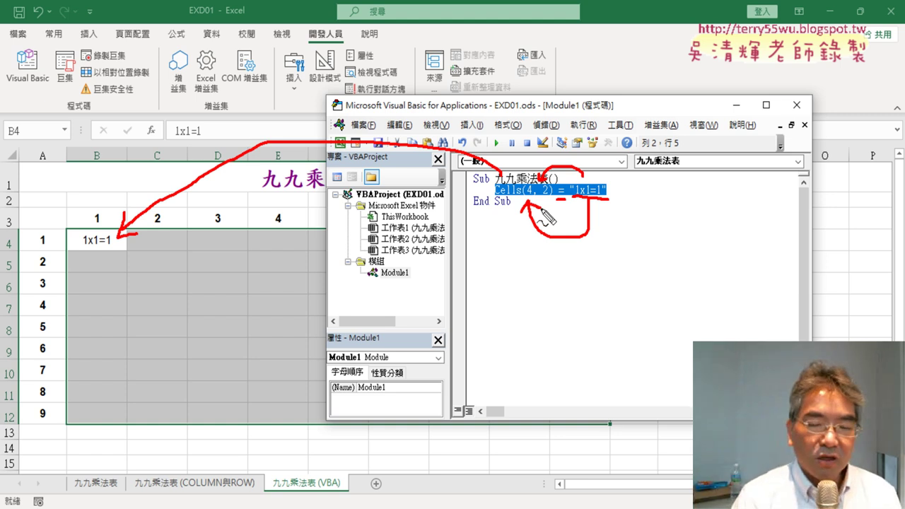
key(Escape)
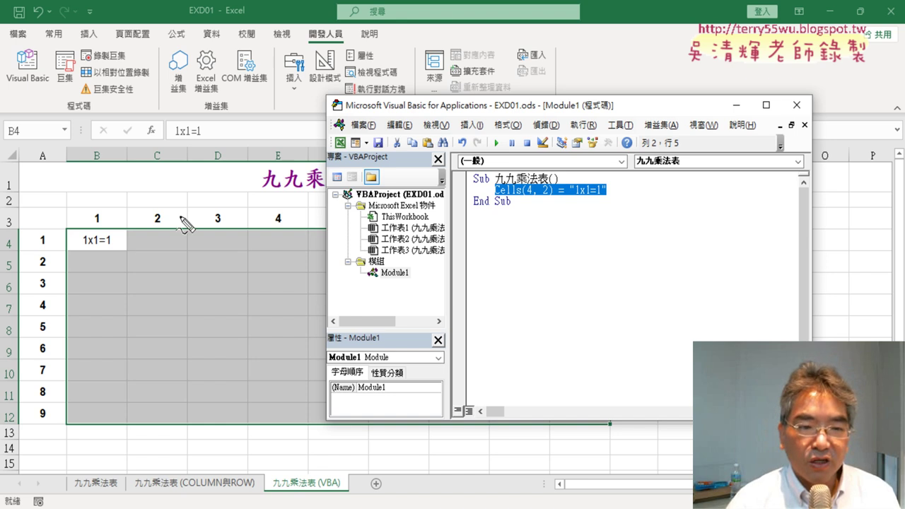
drag(60, 230, 68, 425)
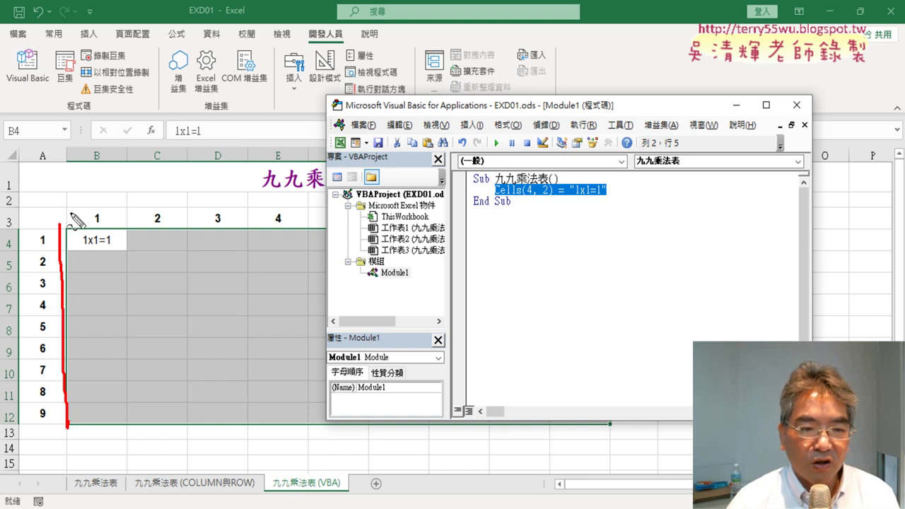
mouse_move(67, 224)
mouse_down()
mouse_move(124, 227)
mouse_move(130, 426)
mouse_up()
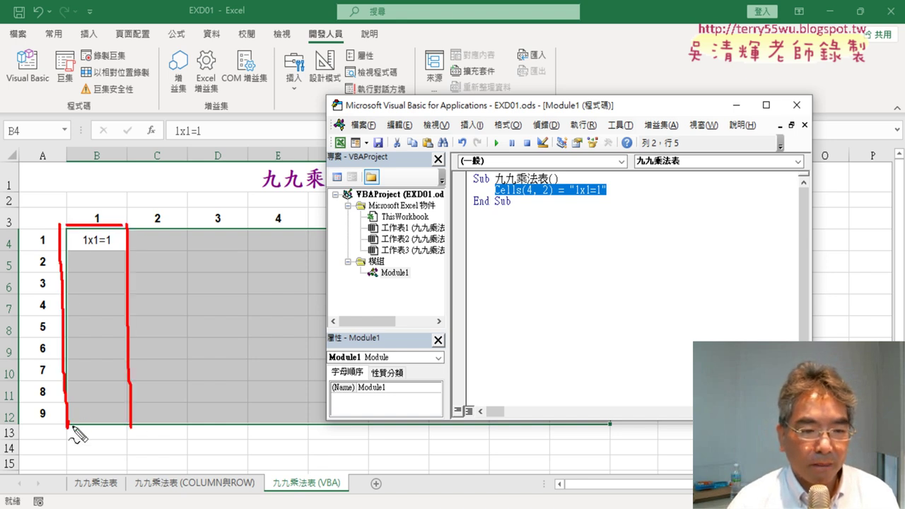
drag(69, 427, 126, 429)
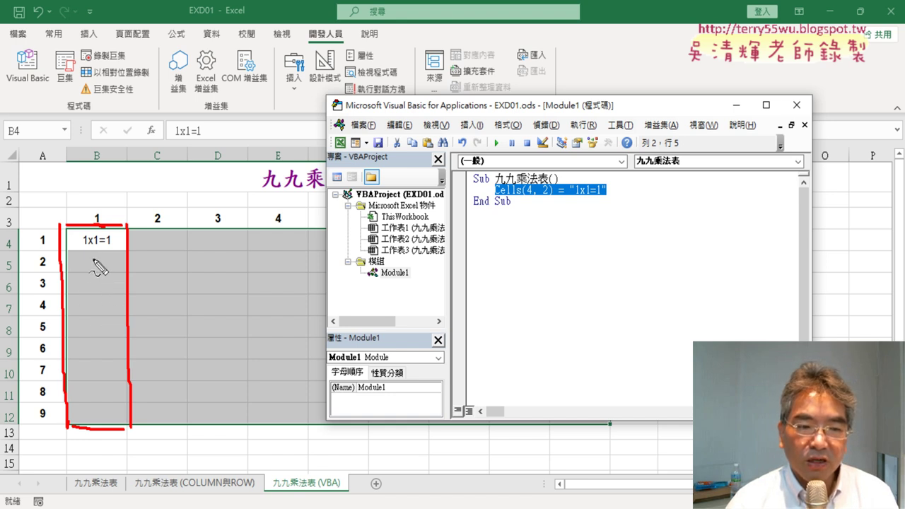
drag(51, 256, 51, 270)
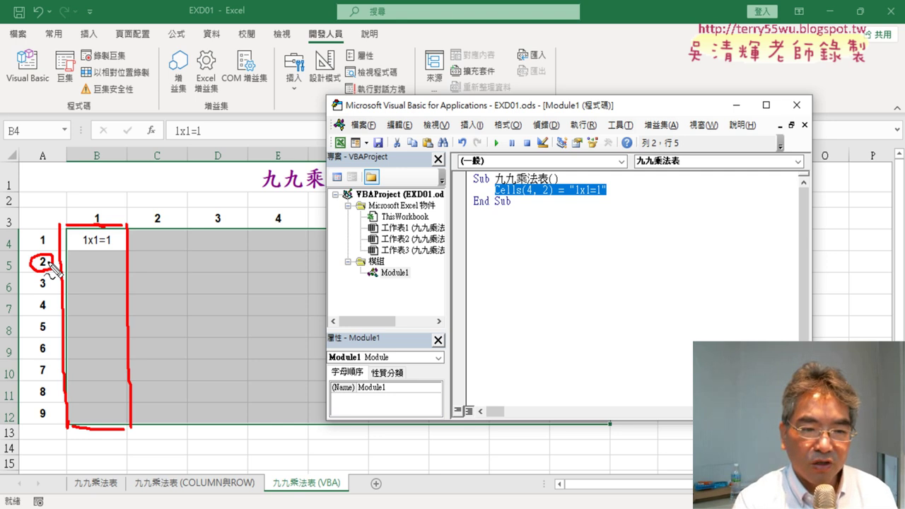
key(Escape)
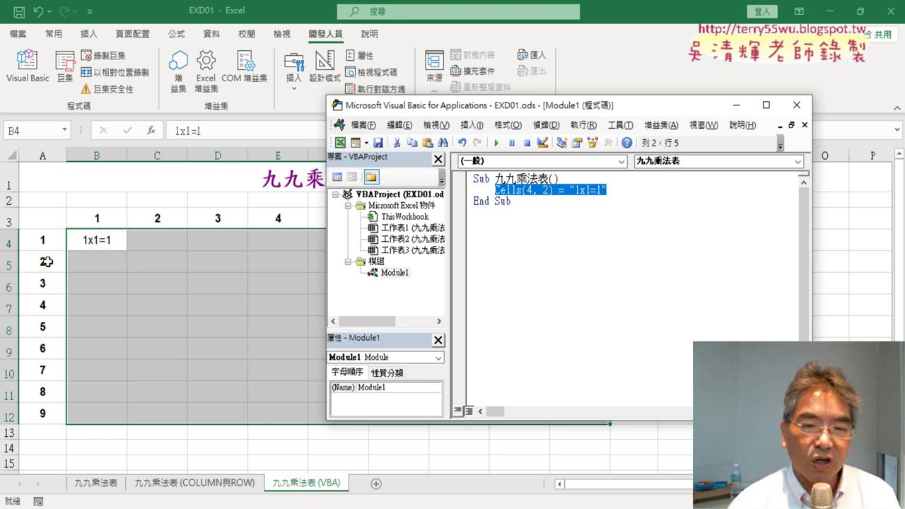
Insert a For i = 1 To 9 … Next loop right after the Sub line.
click(571, 179)
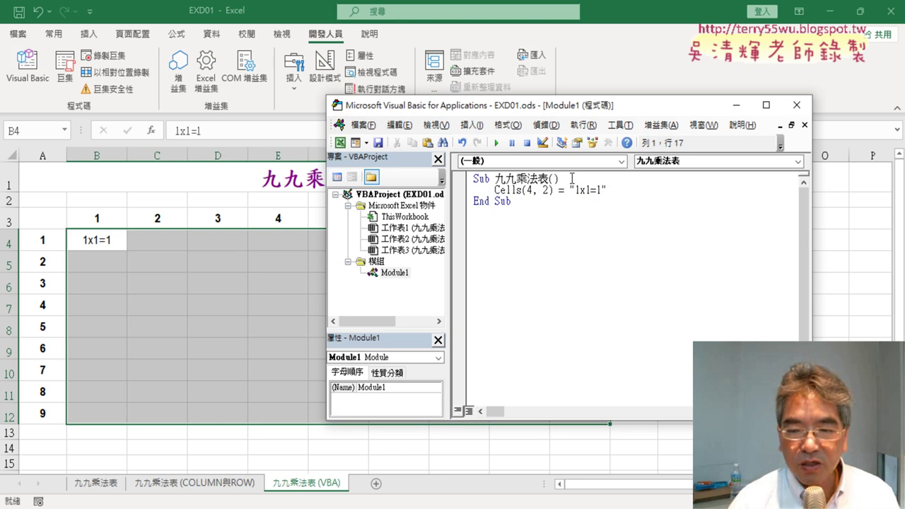
key(Return)
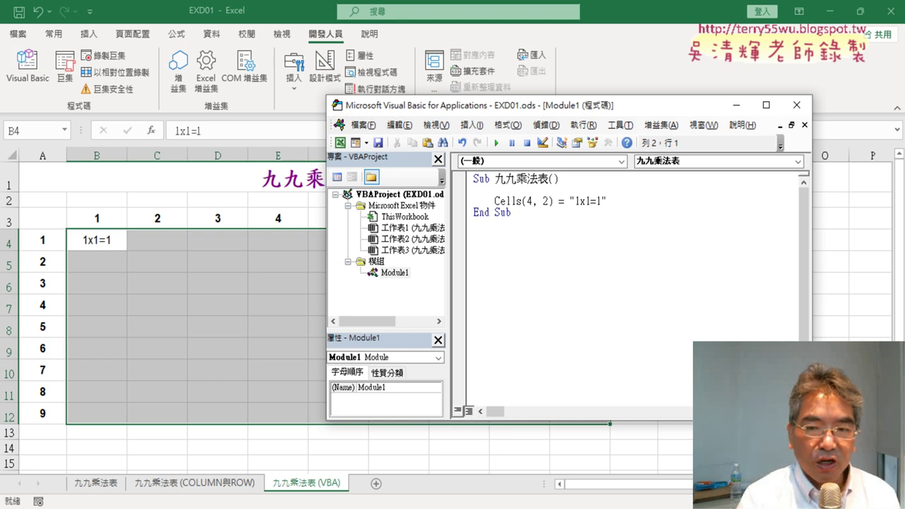
key(Tab)
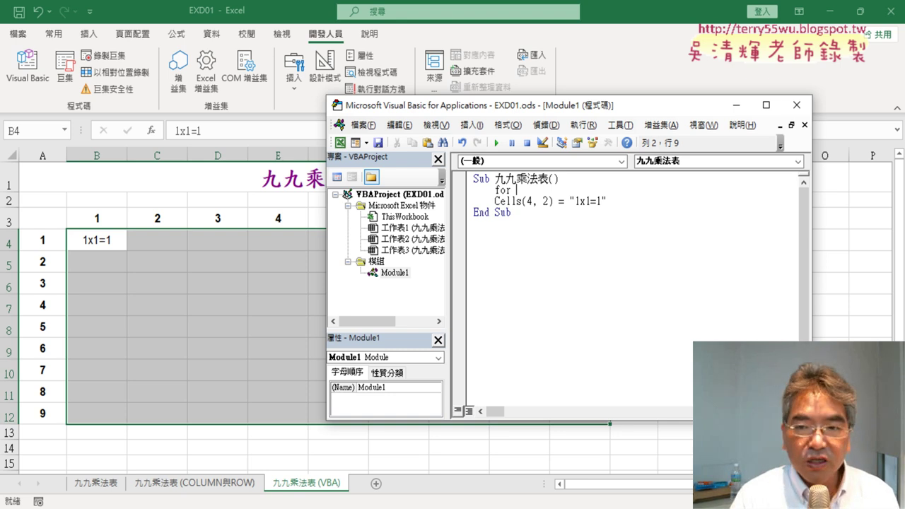
text(i=1)
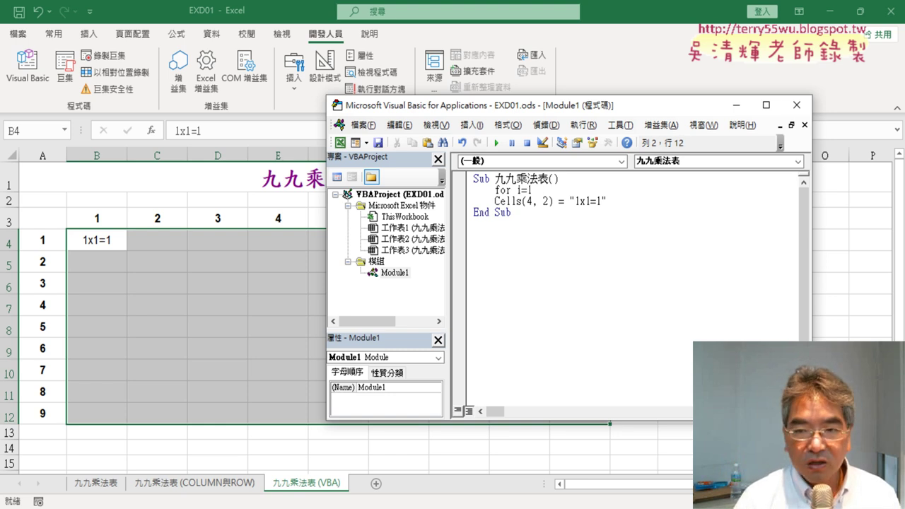
text( t)
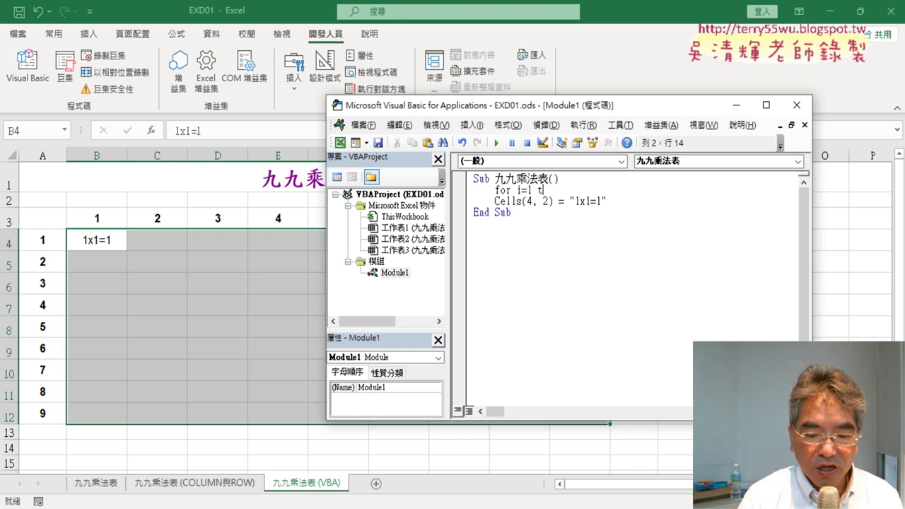
text(o 9)
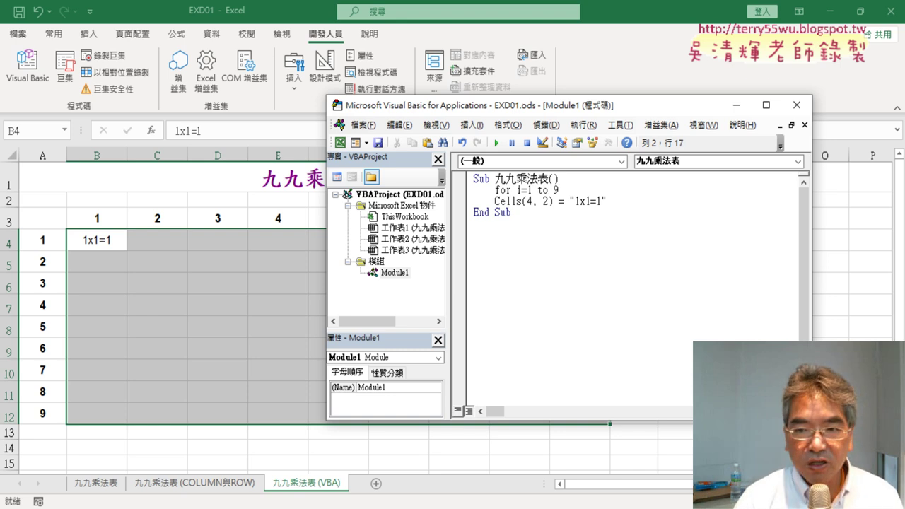
key(Return)
key(Return)
text(nex)
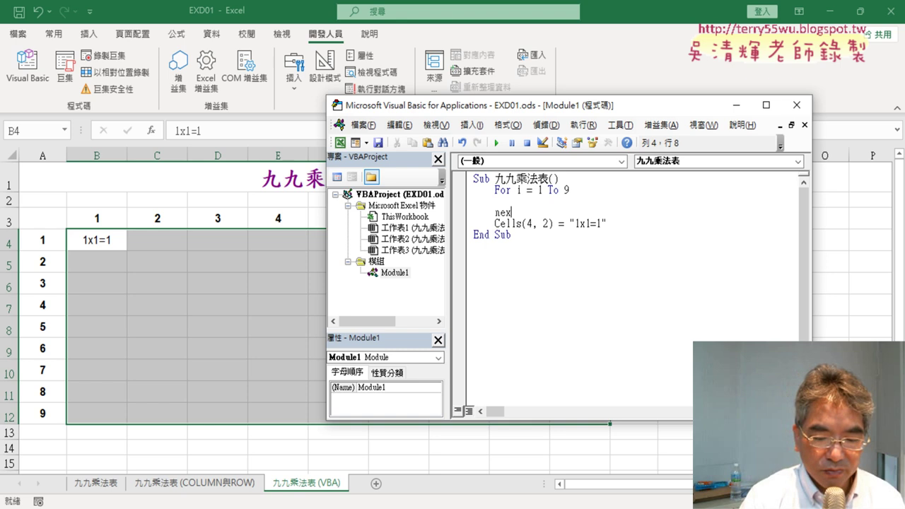
text(t)
key(Up)
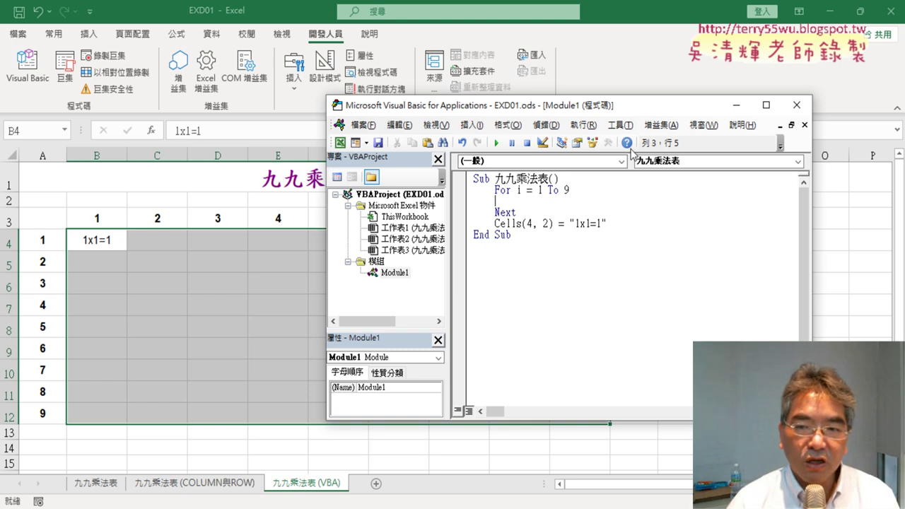
Move Cells(4, 2) = "1x1=1" into the loop body and indent it.
click(521, 191)
double_click(520, 191)
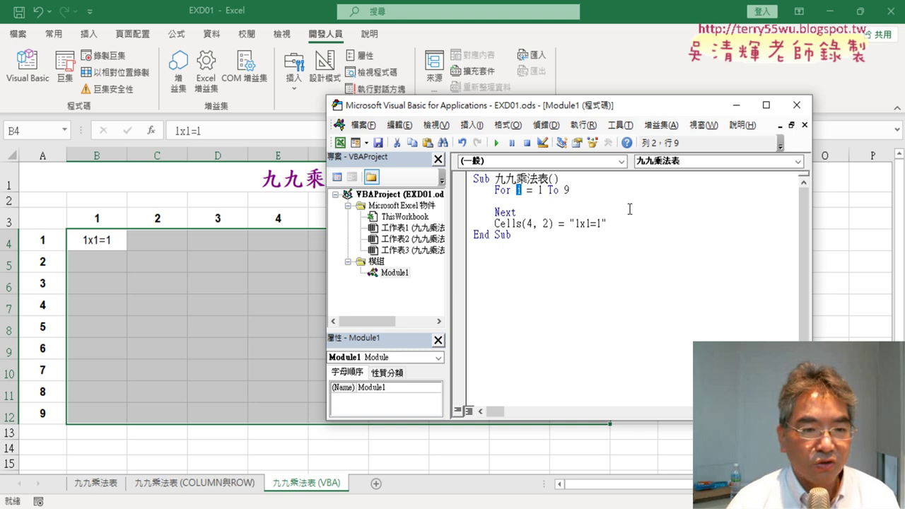
double_click(539, 191)
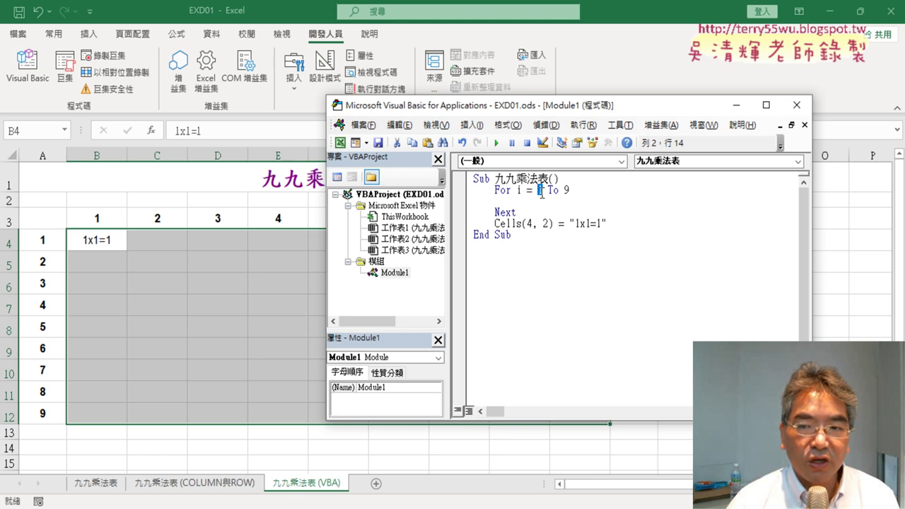
double_click(567, 191)
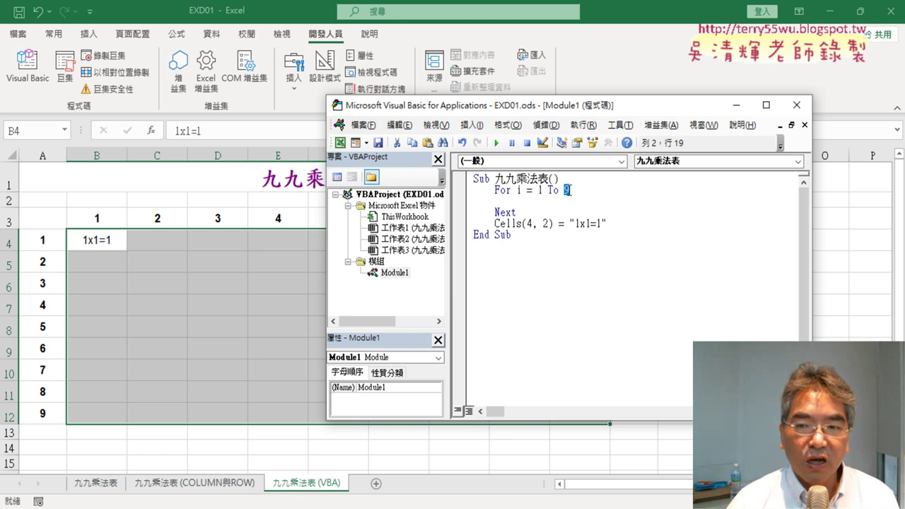
mouse_move(616, 224)
mouse_down()
mouse_move(497, 223)
mouse_move(495, 202)
mouse_up()
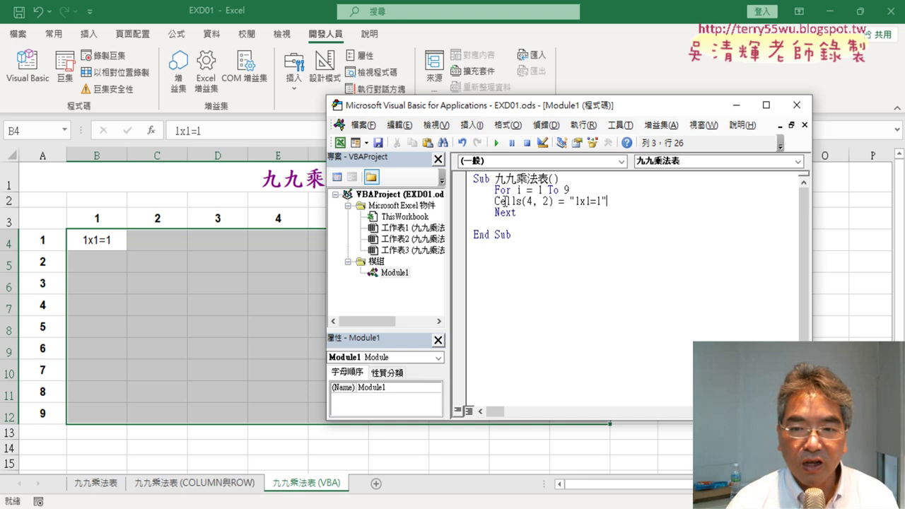
click(494, 201)
key(Tab)
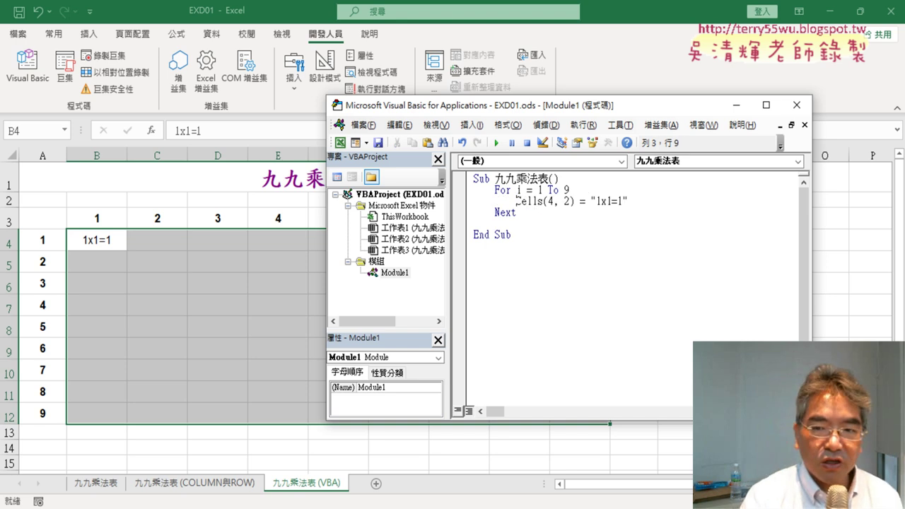
double_click(518, 190)
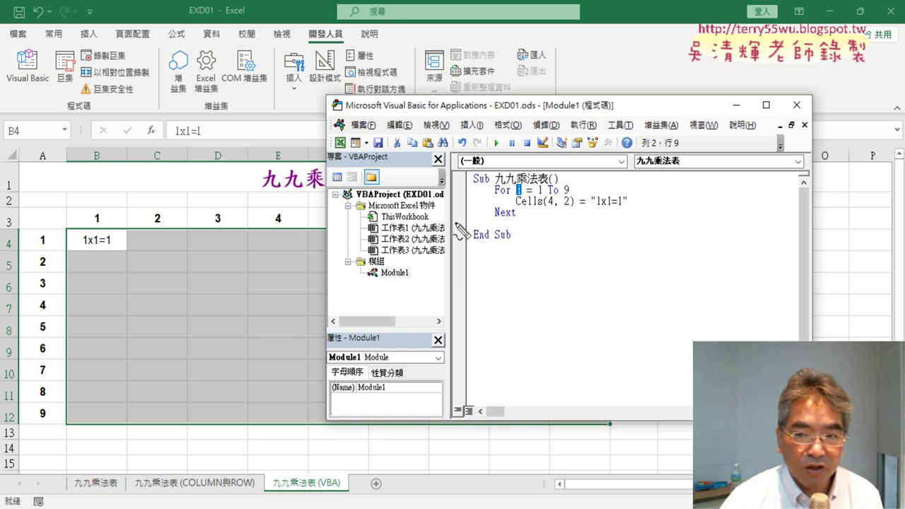
Change the statement's row argument from 4 to i + 3, giving Cells(i + 3, 2).
drag(85, 249, 115, 242)
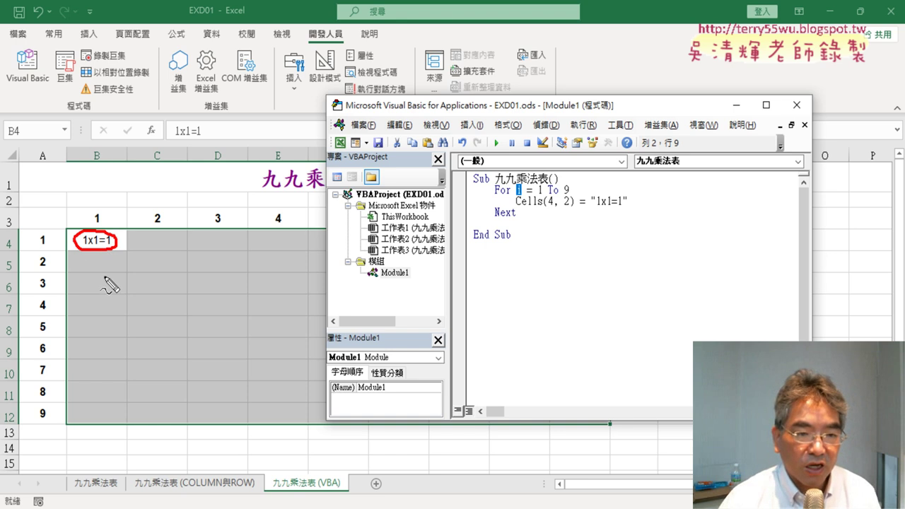
drag(105, 279, 117, 260)
mouse_move(106, 422)
mouse_down()
mouse_move(87, 423)
mouse_move(118, 420)
mouse_up()
key(Escape)
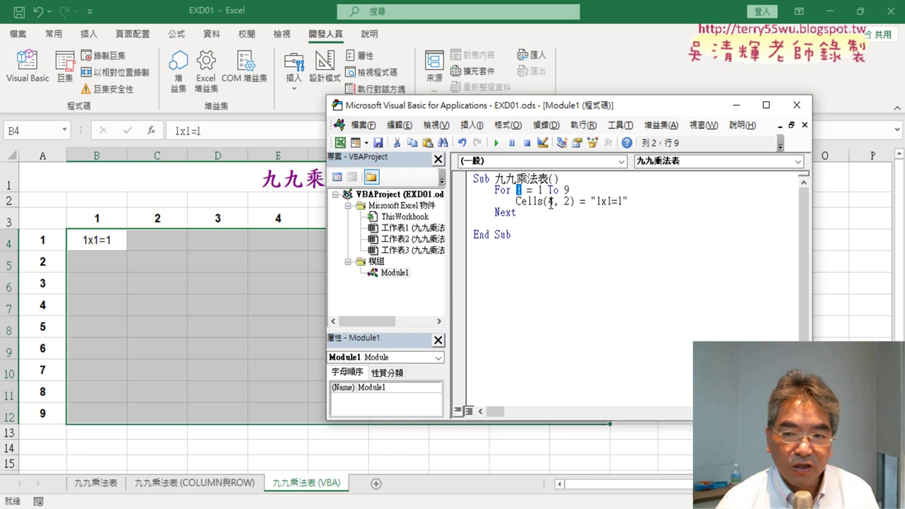
click(548, 202)
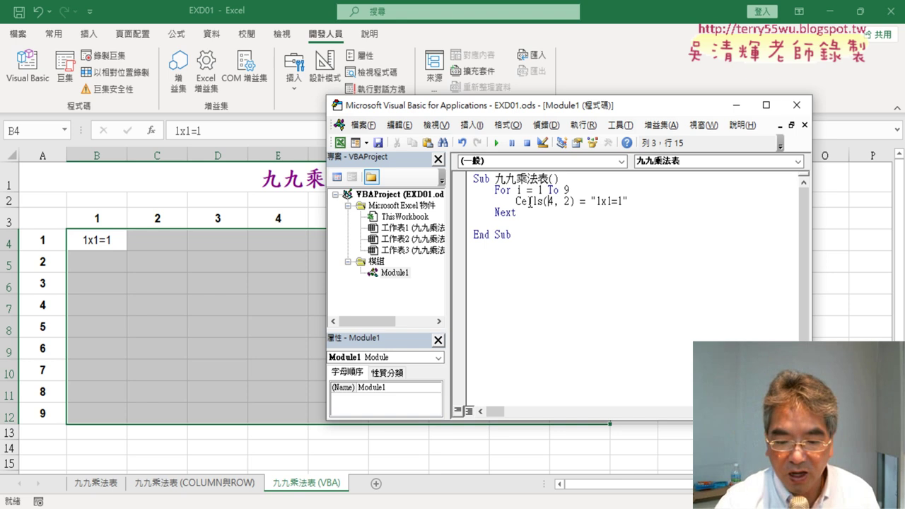
text(i)
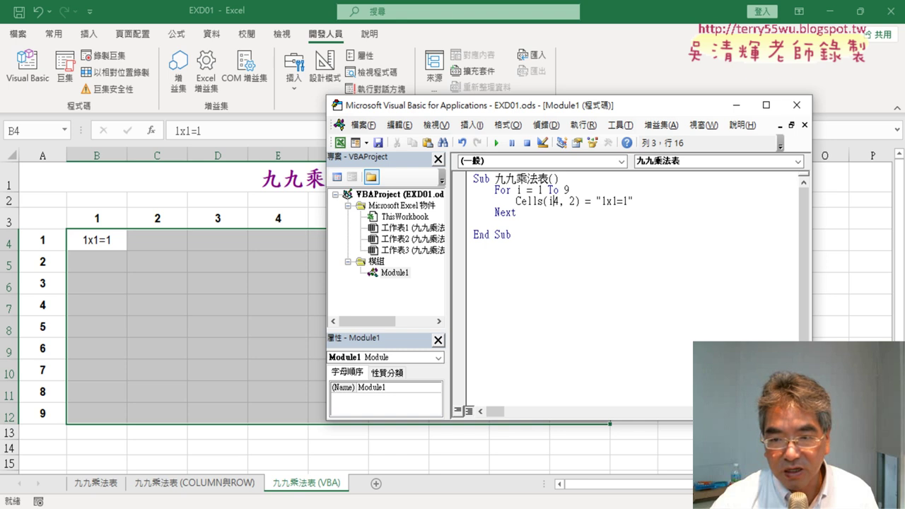
text(+)
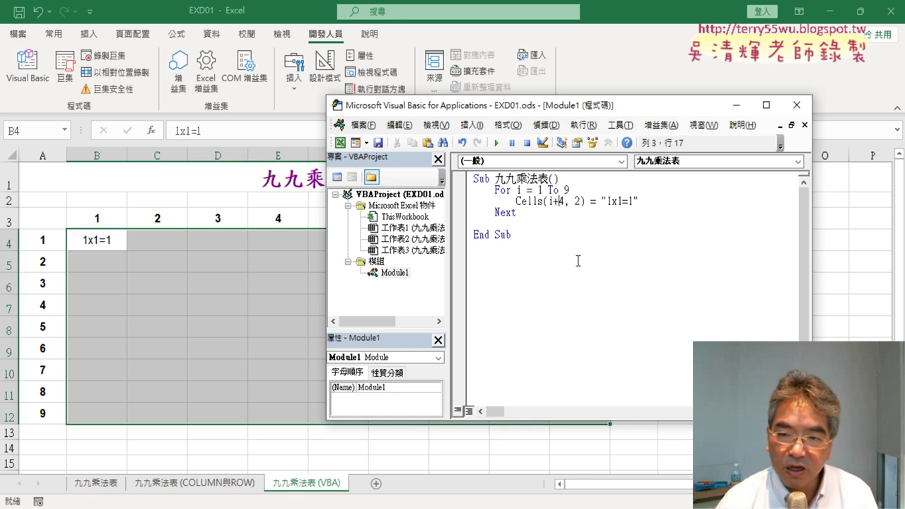
click(578, 261)
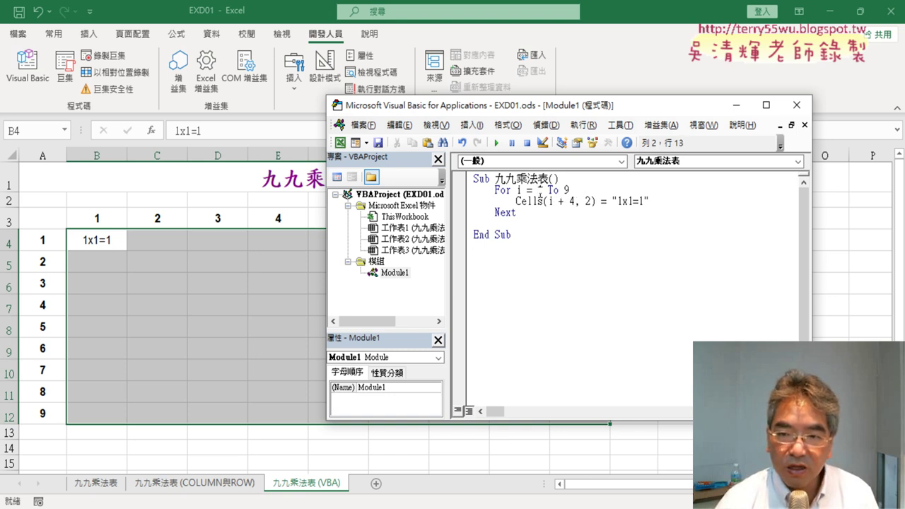
double_click(540, 190)
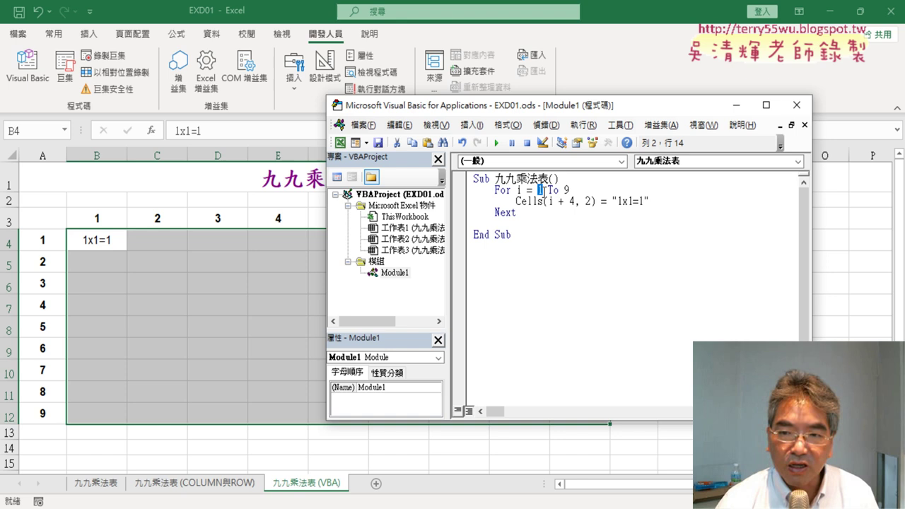
double_click(573, 201)
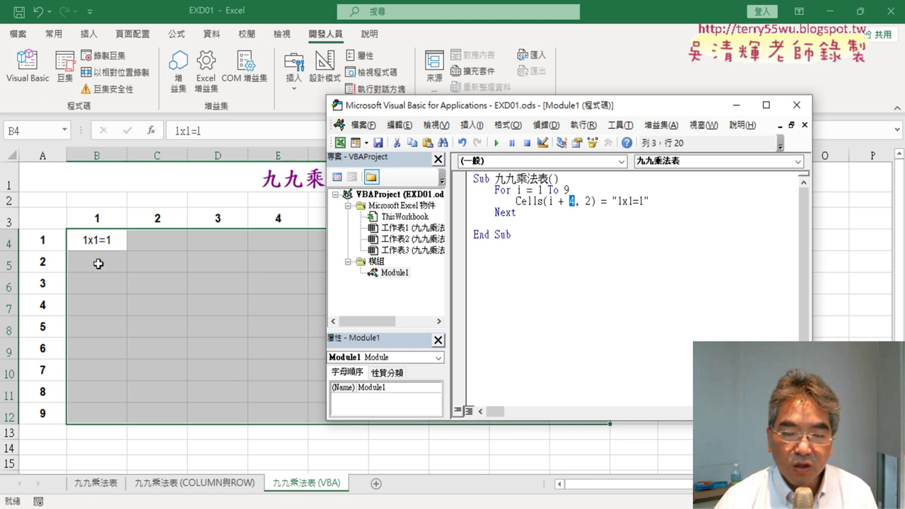
click(591, 201)
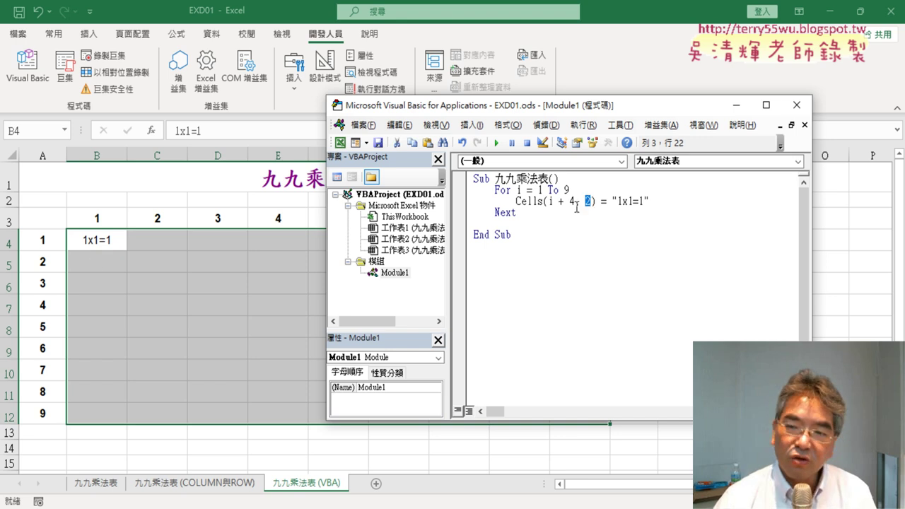
double_click(573, 201)
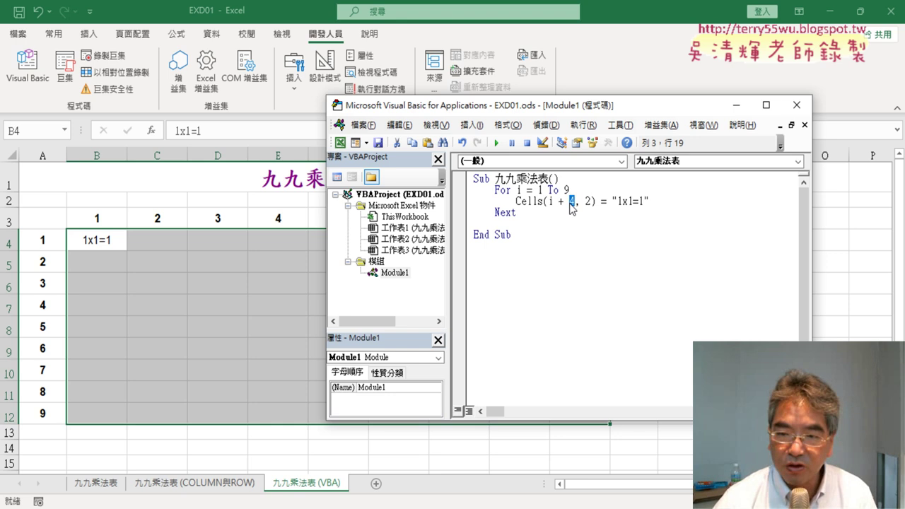
text(3)
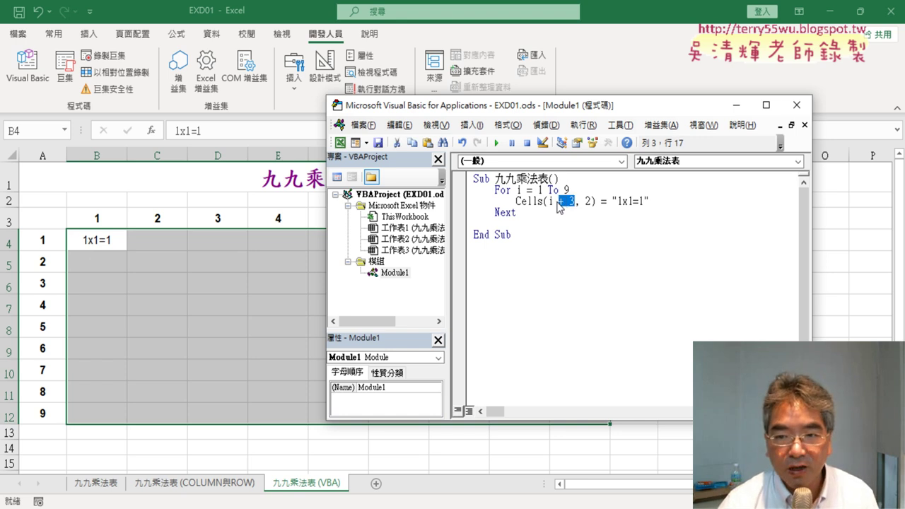
click(580, 245)
Run the loop macro so B4 through B12 all show 1x1=1.
drag(596, 201, 516, 201)
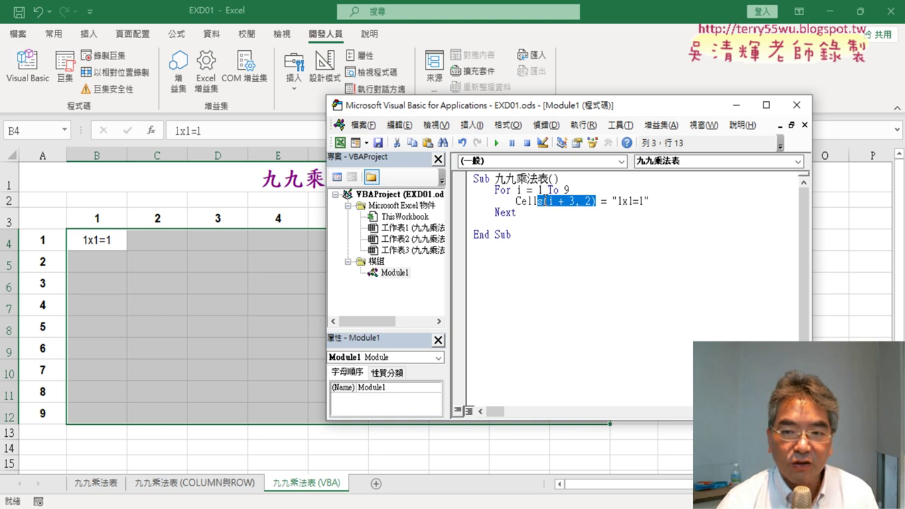
double_click(519, 190)
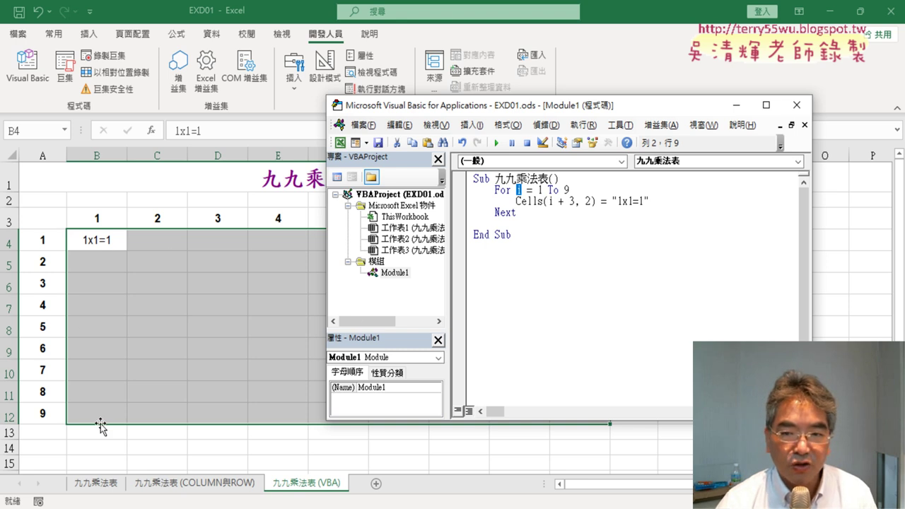
drag(575, 201, 548, 201)
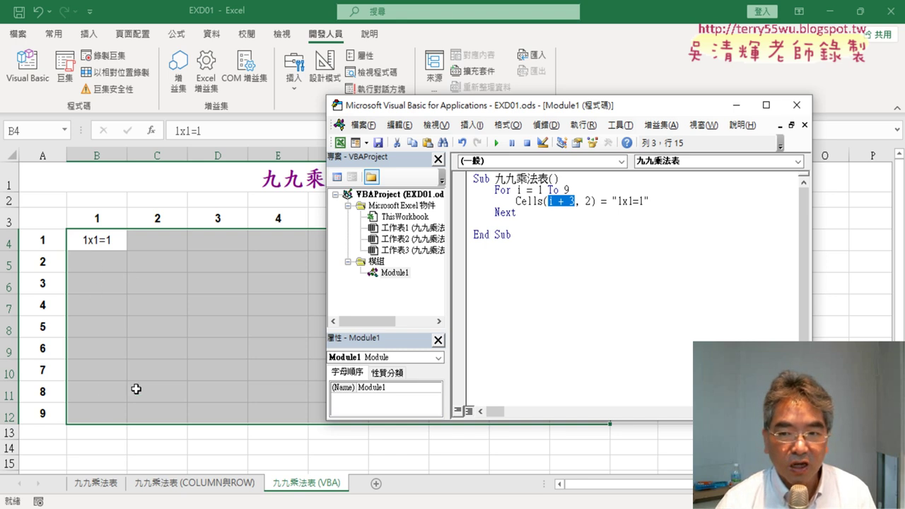
click(595, 202)
click(578, 190)
drag(579, 190, 472, 189)
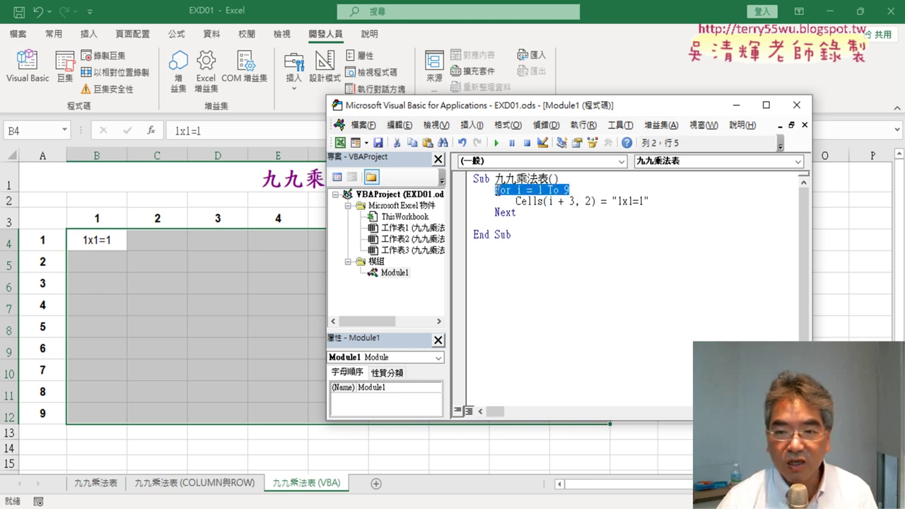
click(529, 191)
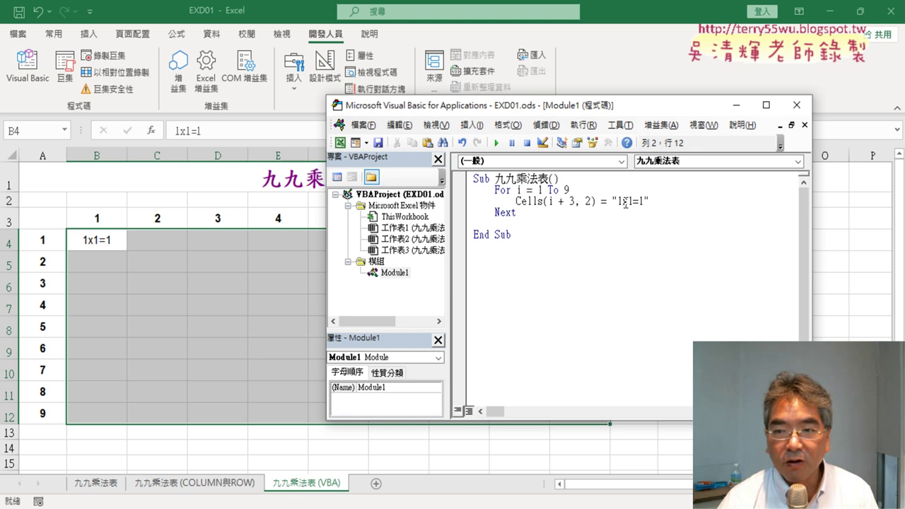
drag(612, 201, 652, 202)
click(565, 202)
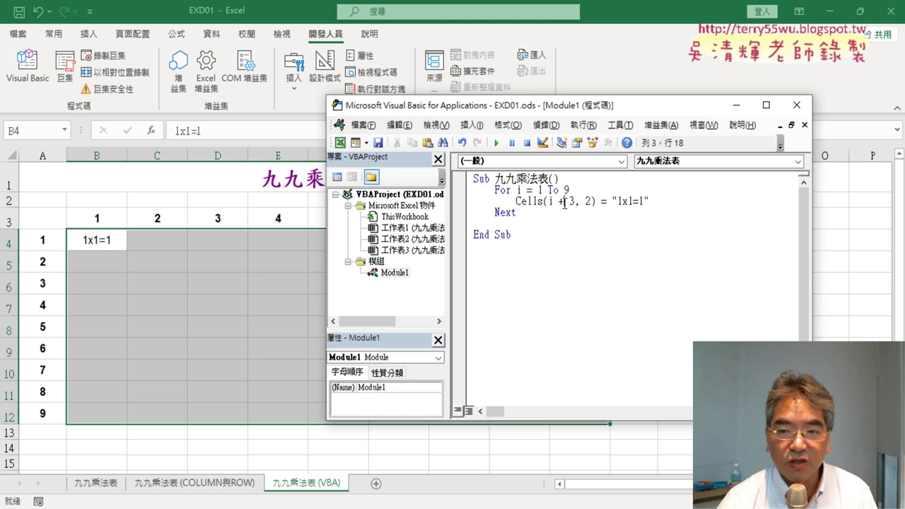
click(499, 143)
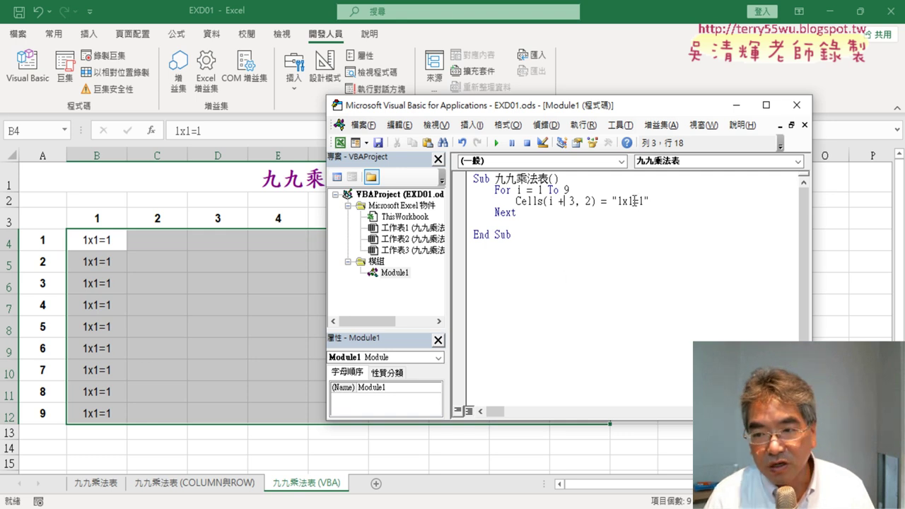
drag(627, 202, 633, 202)
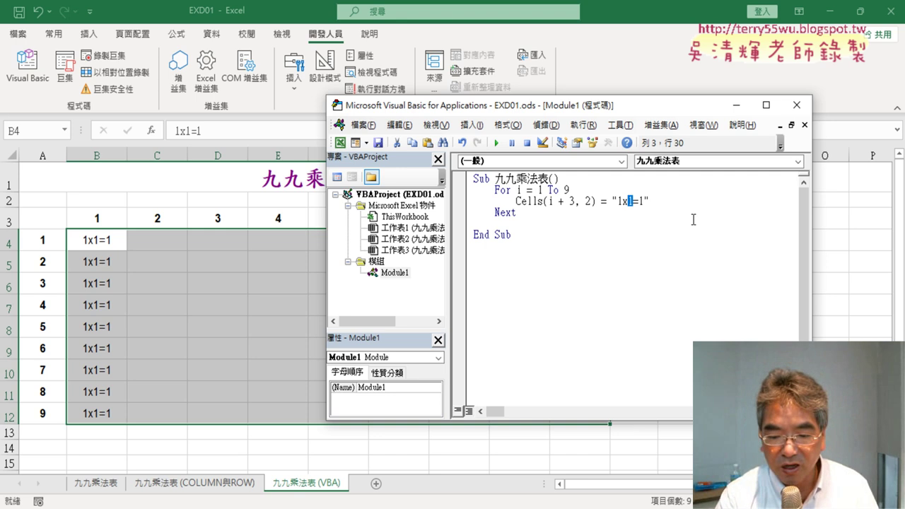
Rerun the macro with the label "1xi=1" in B4:B12, then revert the string to "1x1=1".
text(i)
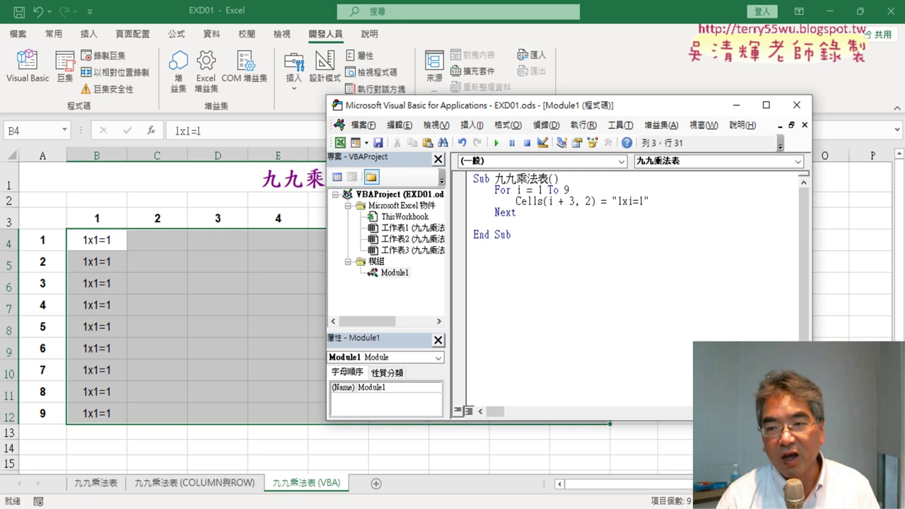
drag(634, 201, 628, 201)
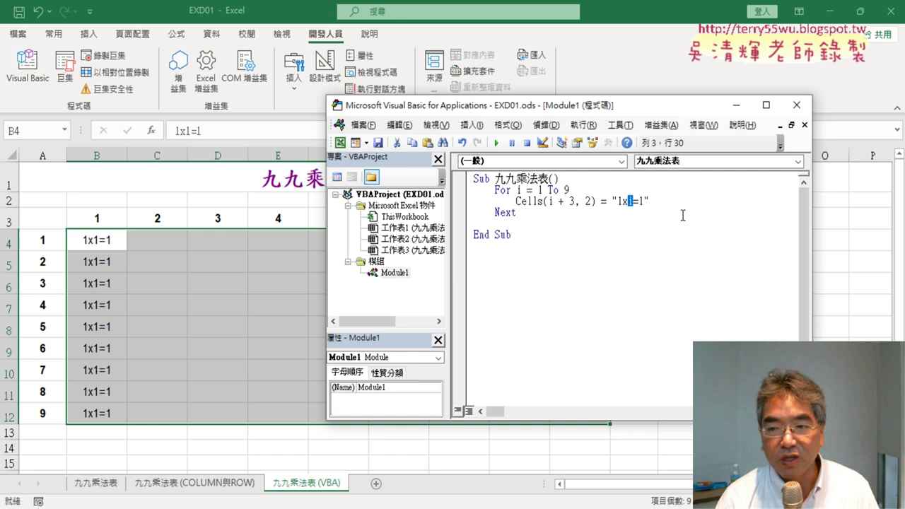
click(497, 144)
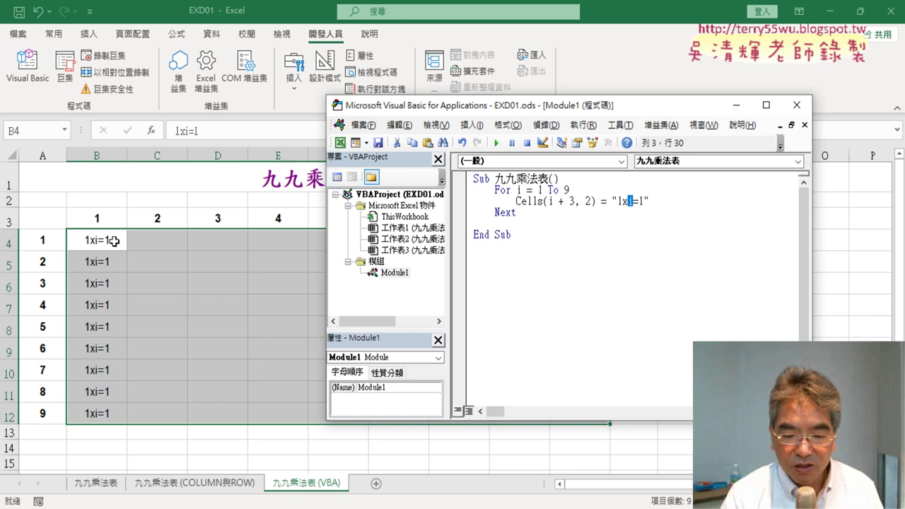
text(1)
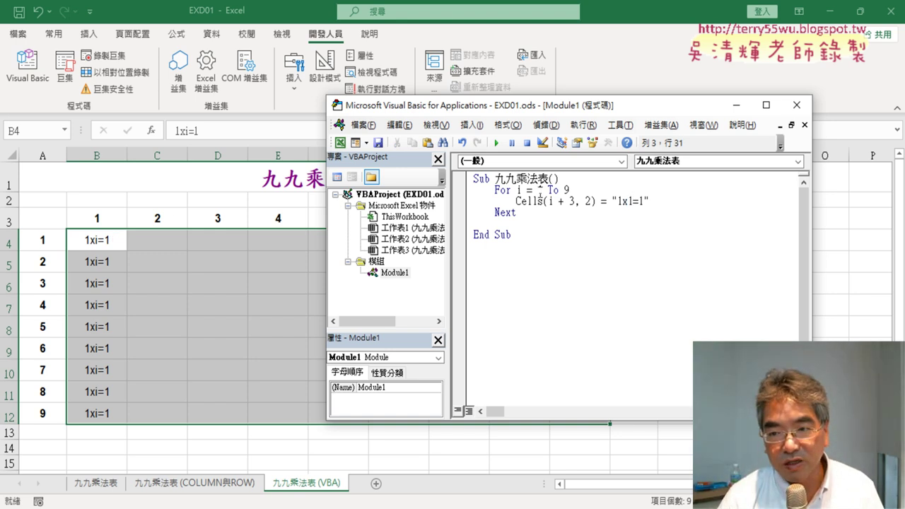
Rewrite the statement as Cells(i + 3, 2) = "1x" & i & "=1" and delete the blank line before End Sub.
drag(629, 201, 634, 201)
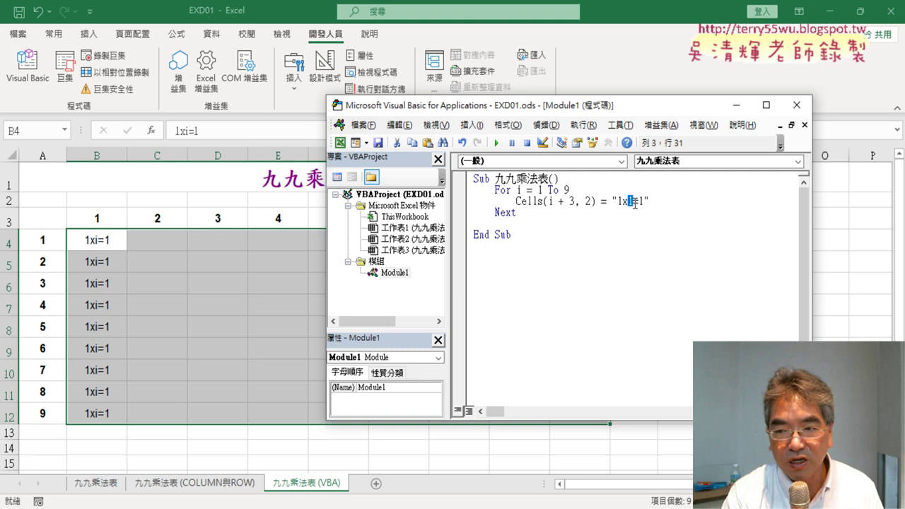
text("1x" )
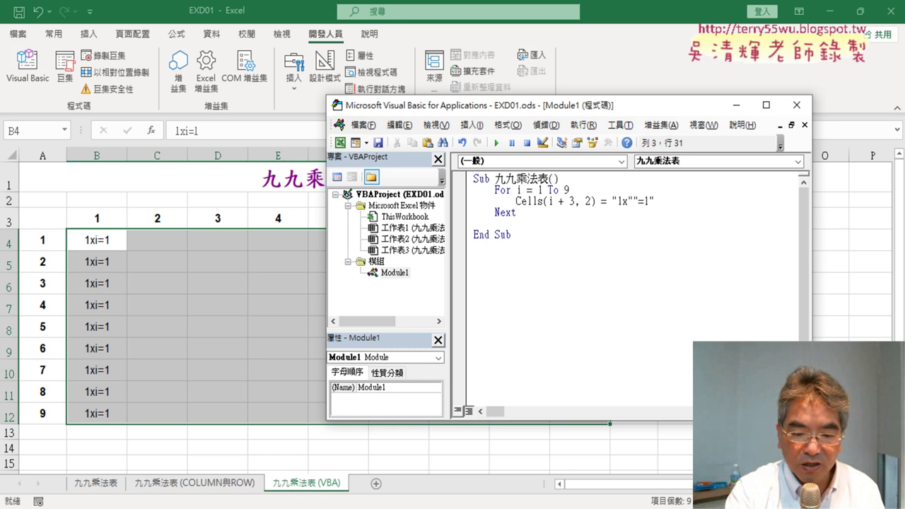
text(& )
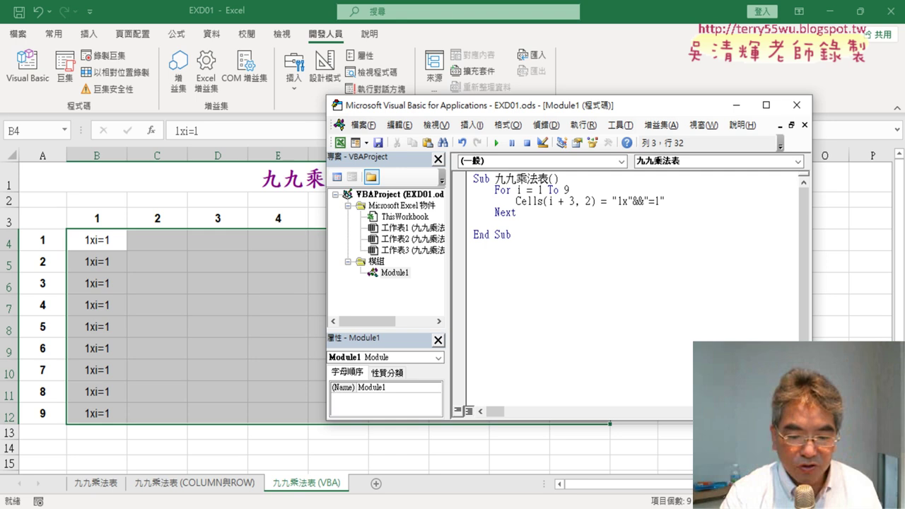
text(i)
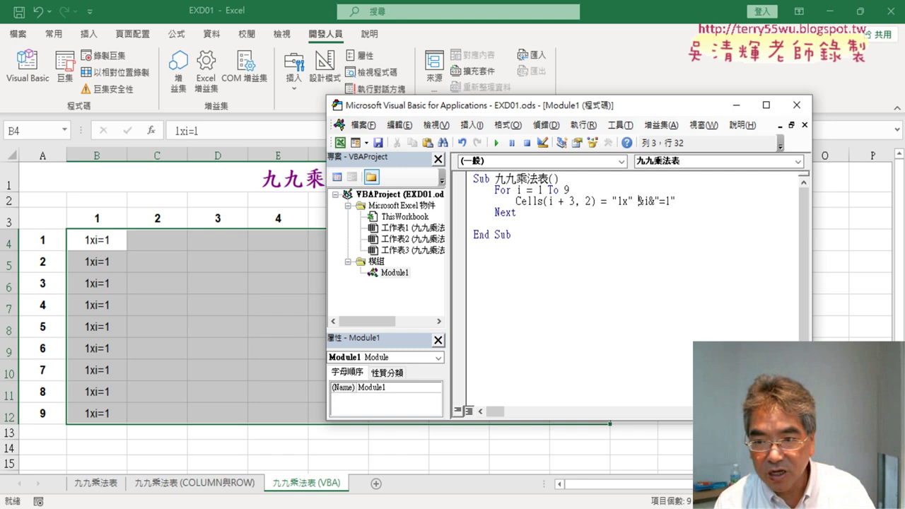
key(Right)
key(Right)
key(Right)
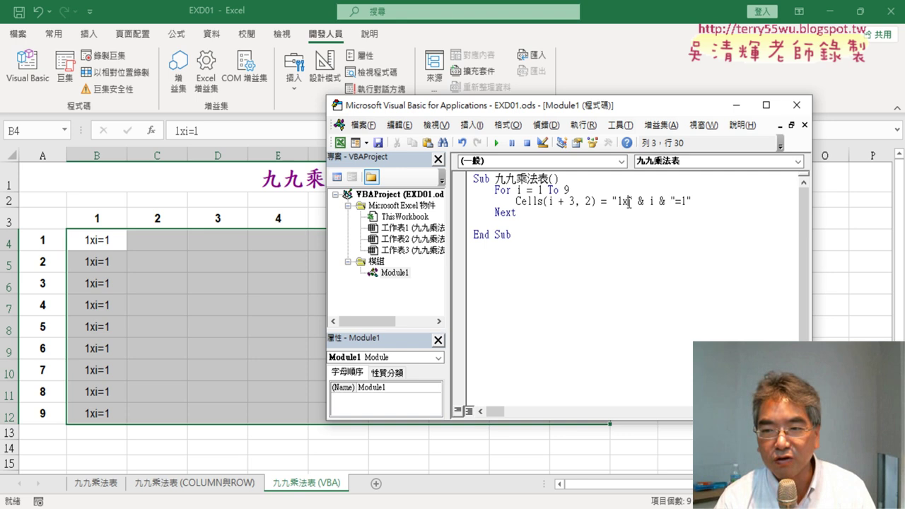
drag(629, 202, 677, 199)
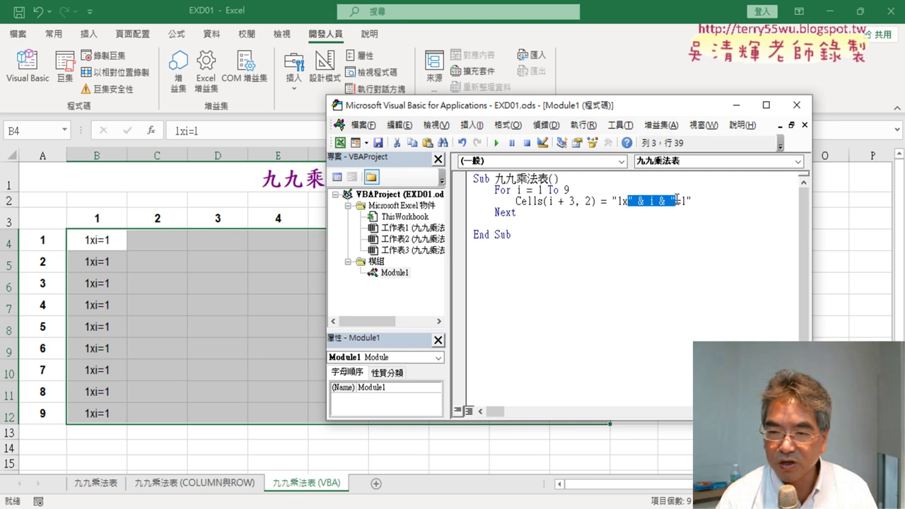
text(1)
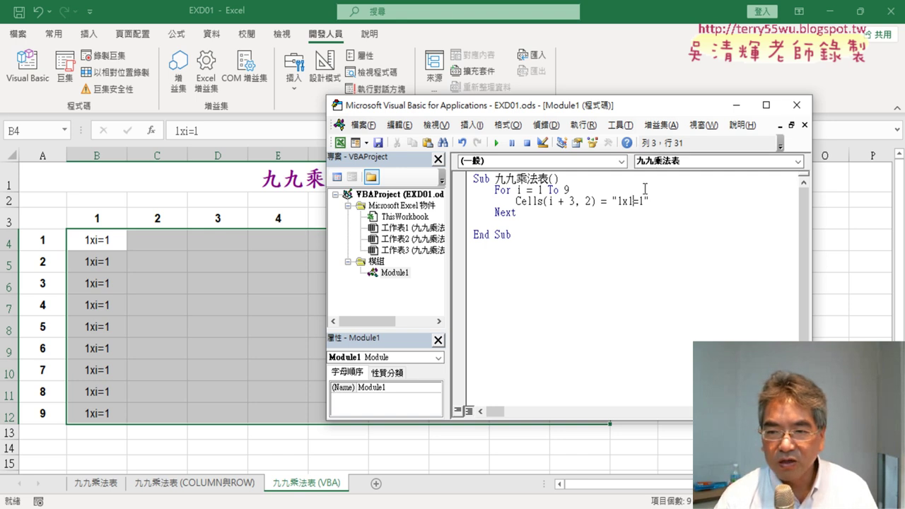
drag(632, 202, 628, 202)
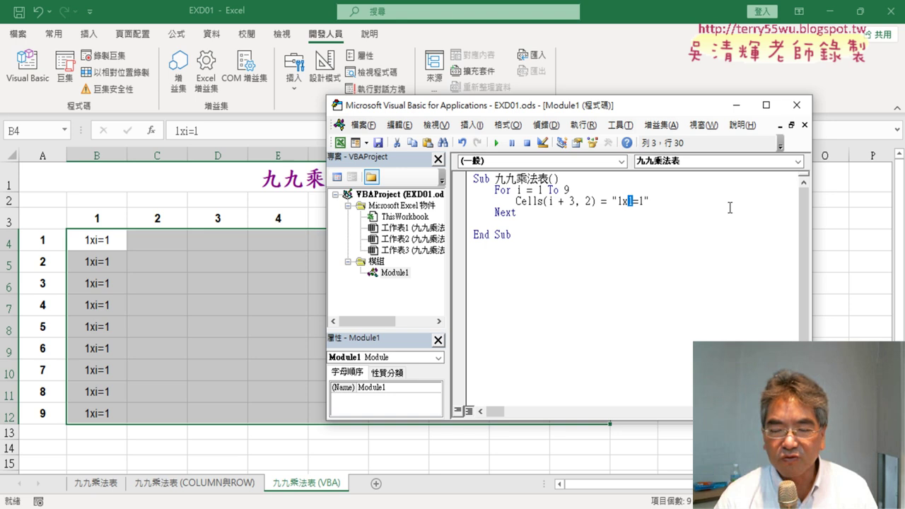
text("")
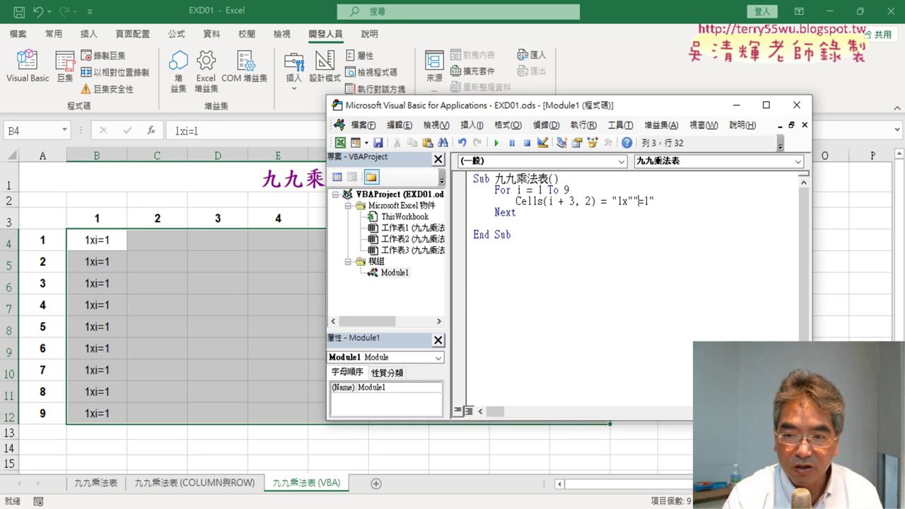
key(Left)
text(&&)
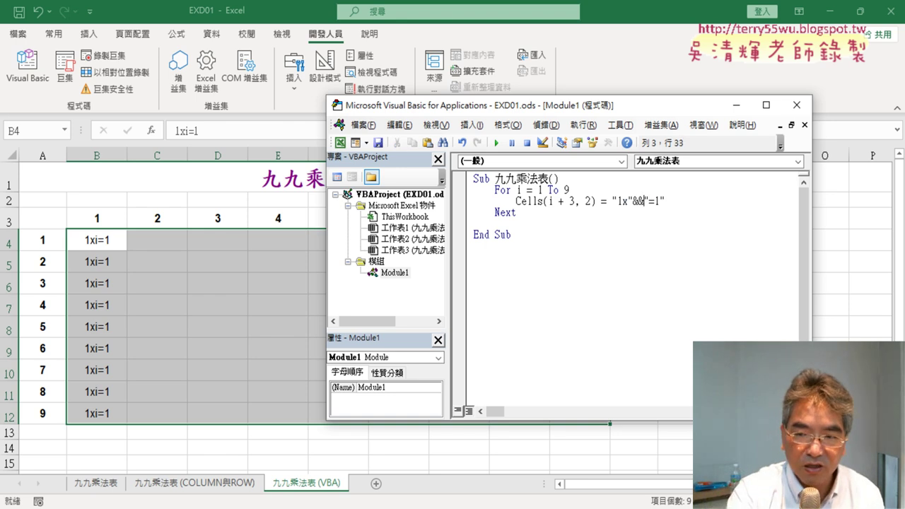
text(i)
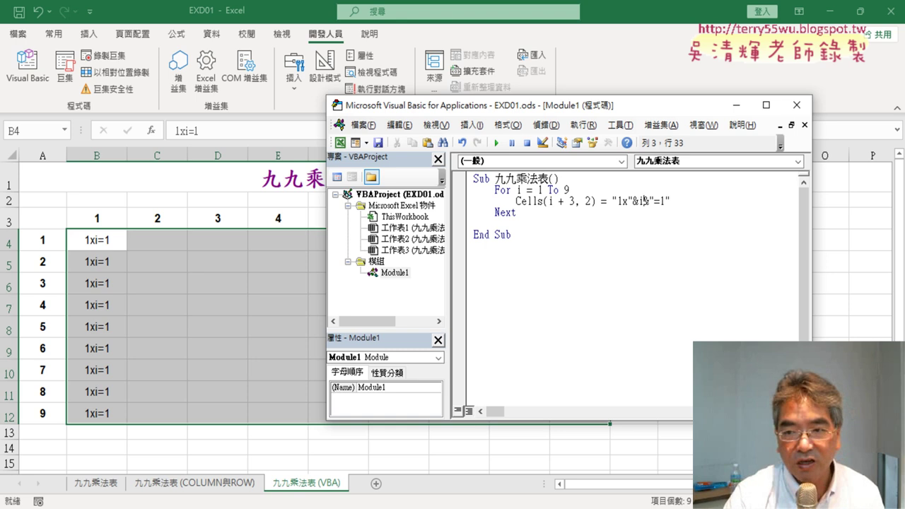
key(Down)
key(Up)
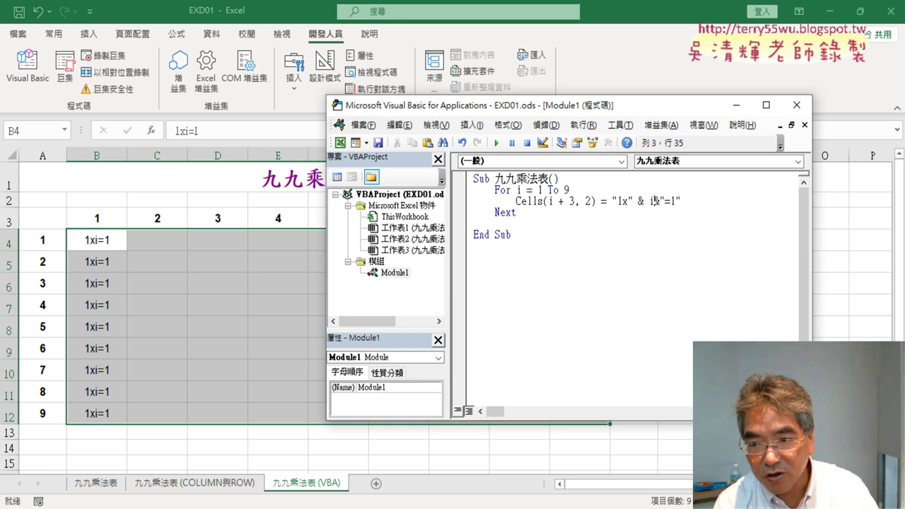
text(&)
click(672, 253)
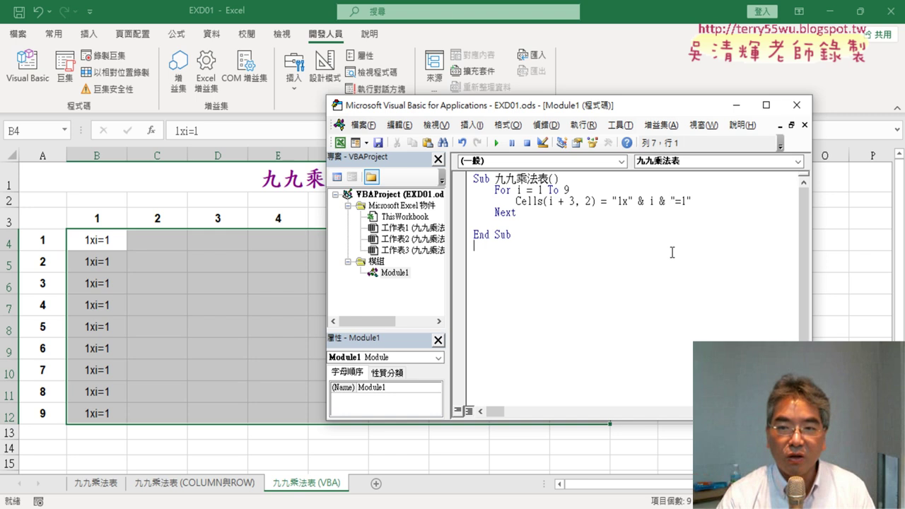
key(Delete)
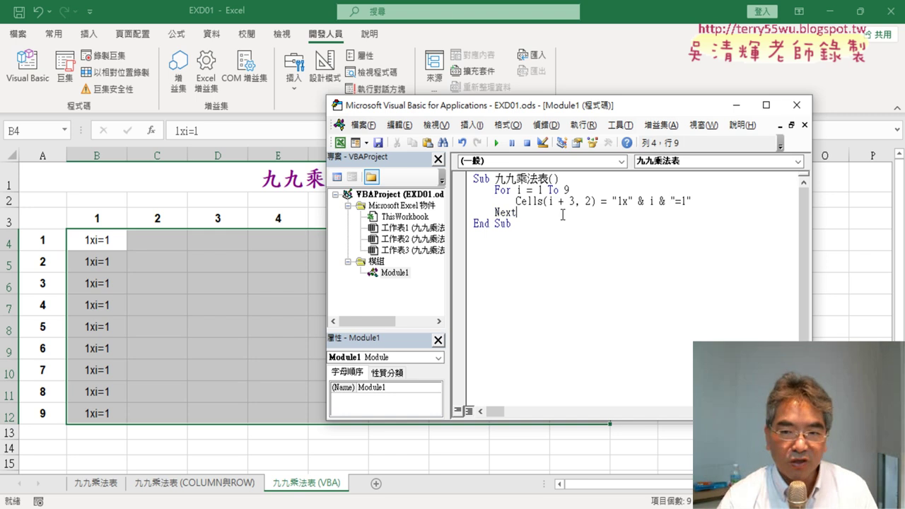
Run the macro to fill 1x1=1 through 1x9=1, then end the label with "=" & i * 1.
click(497, 143)
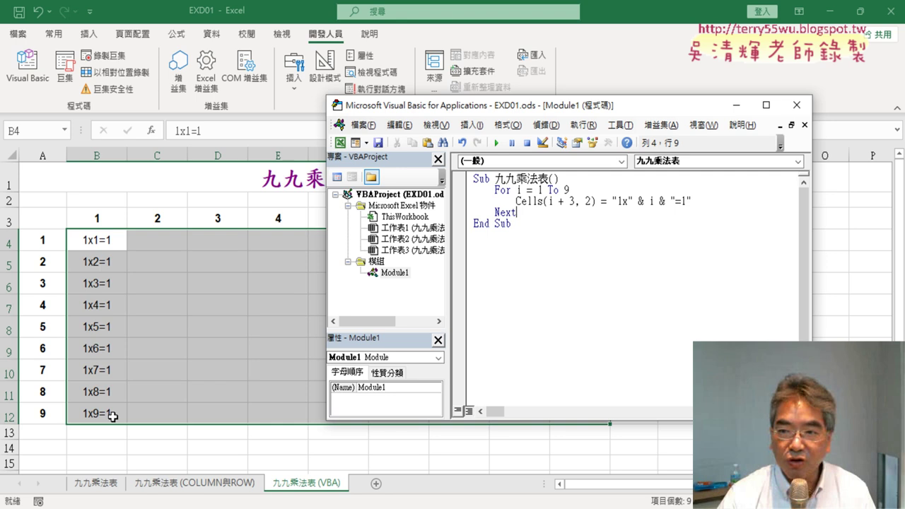
double_click(684, 202)
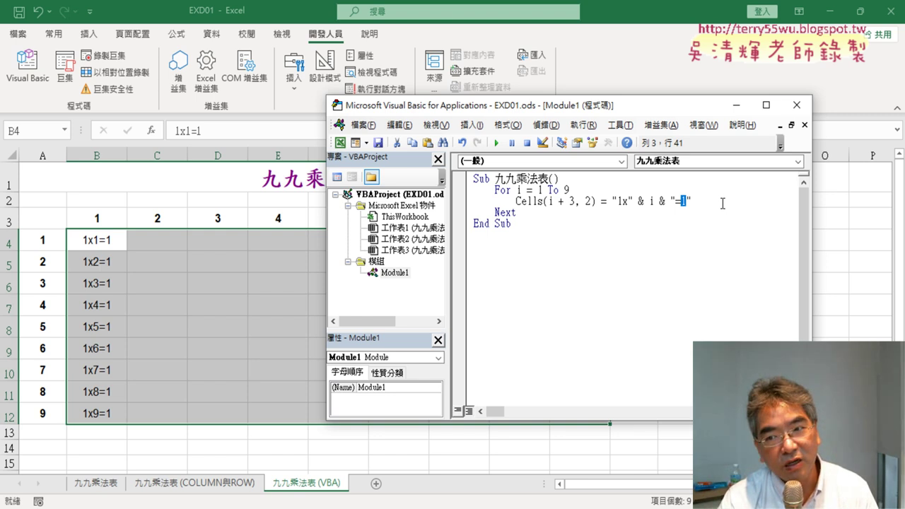
key(Delete)
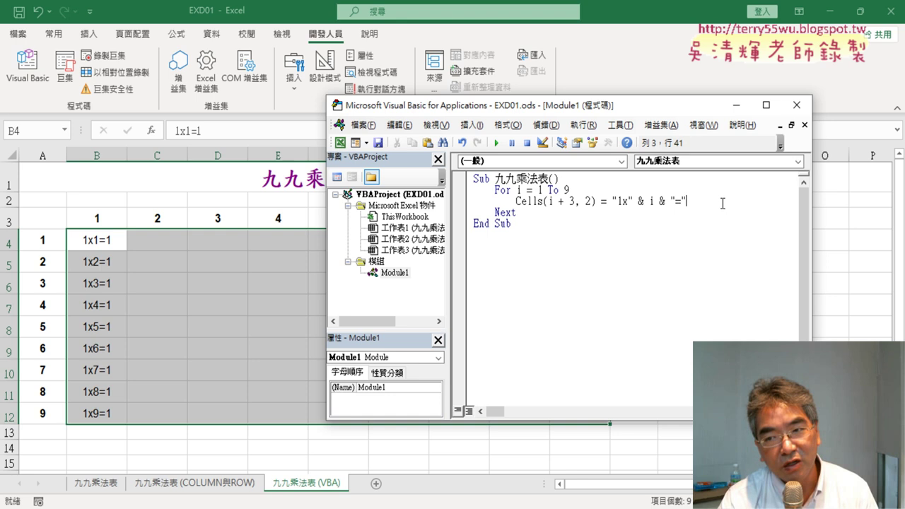
text( & )
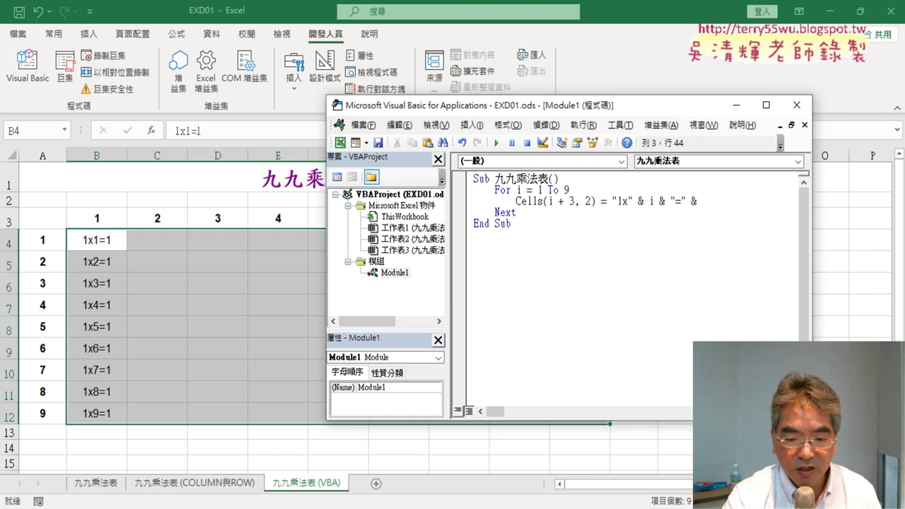
text(i*1)
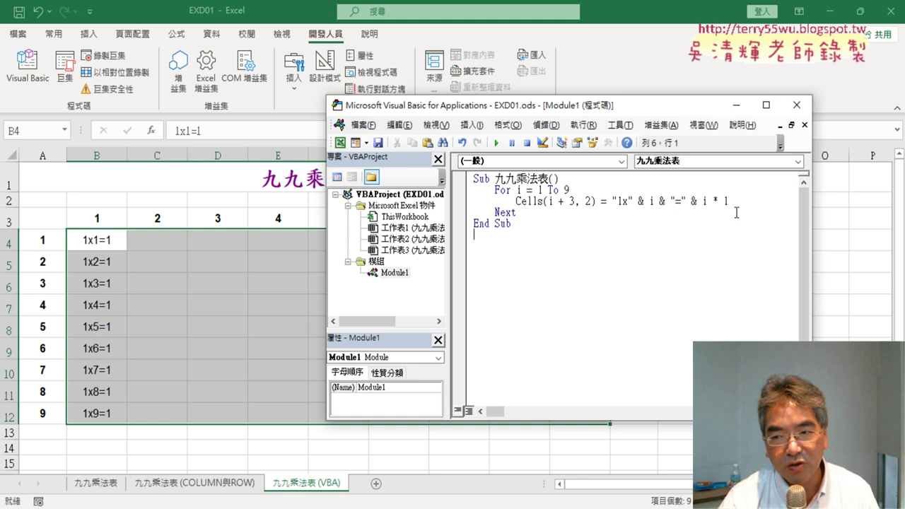
drag(729, 201, 703, 201)
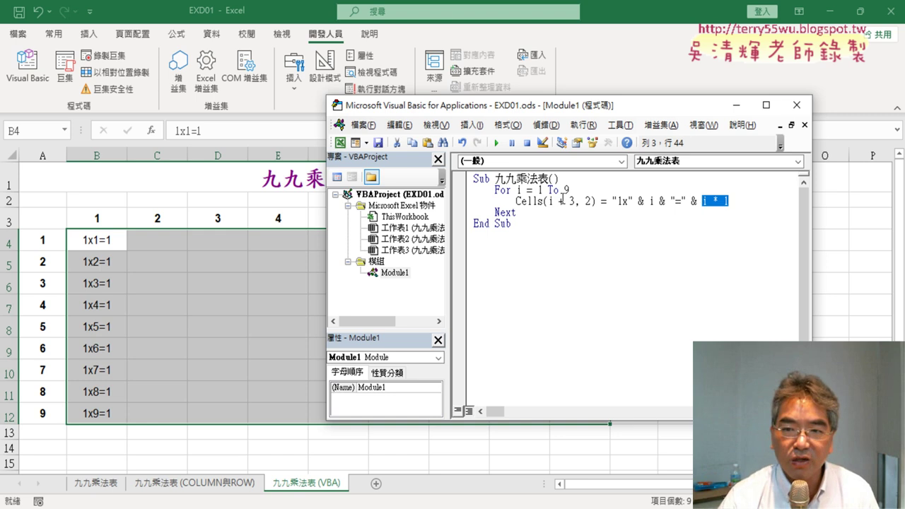
click(648, 201)
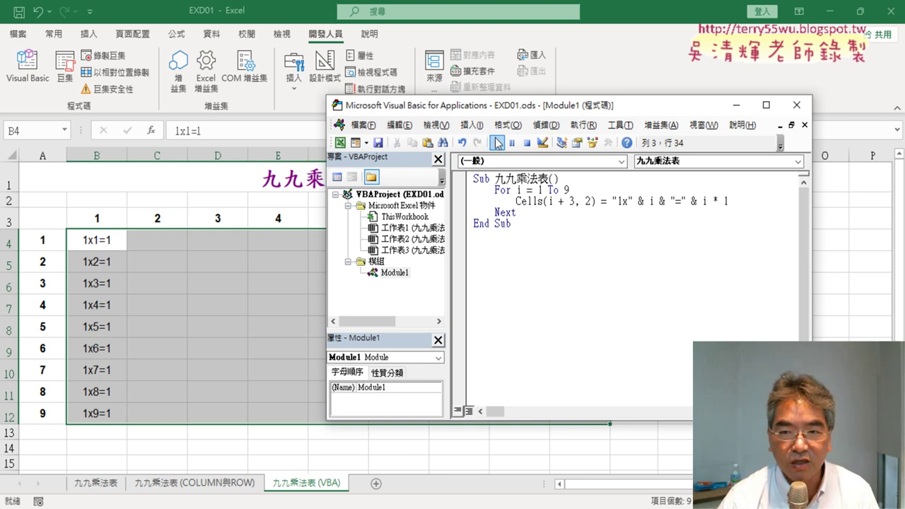
Rerun the macro so B4:B12 show 1x1=1 through 1x9=9, moving the VBA window aside to view the sheet.
click(498, 144)
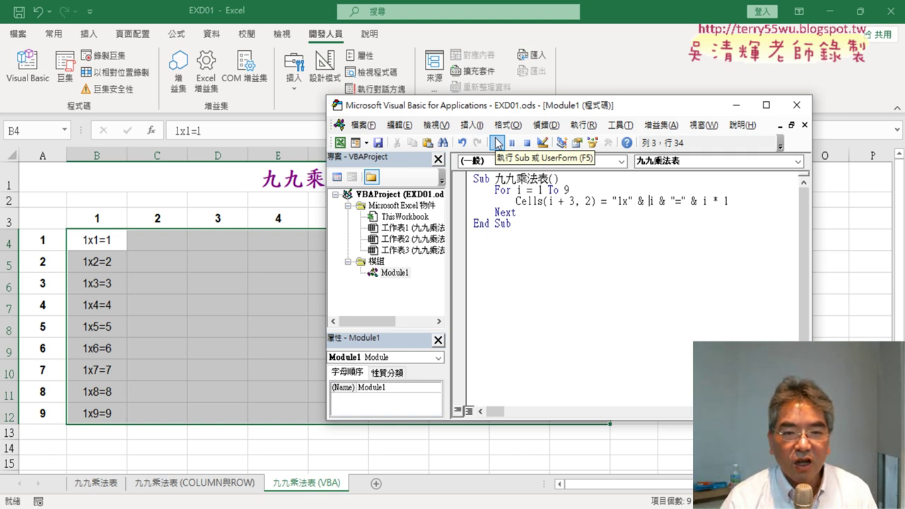
mouse_move(508, 106)
mouse_down()
mouse_move(765, 92)
mouse_move(419, 71)
mouse_up()
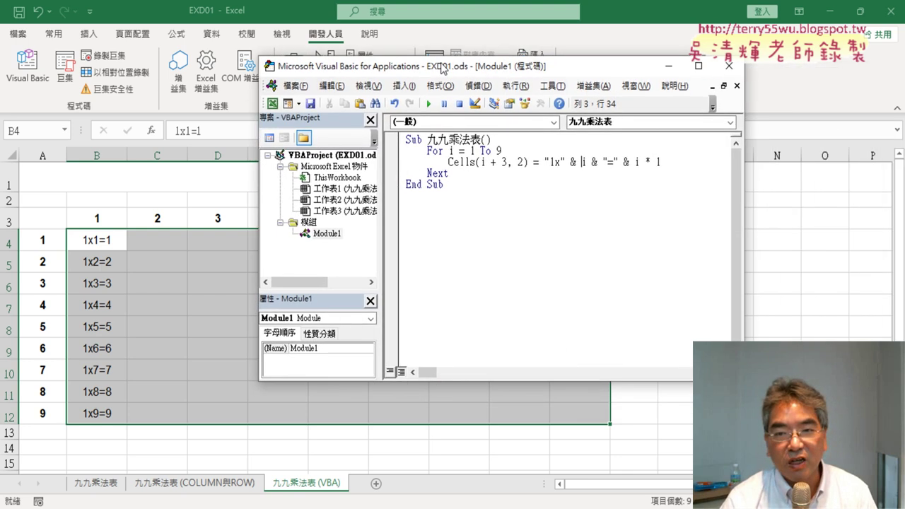
click(445, 228)
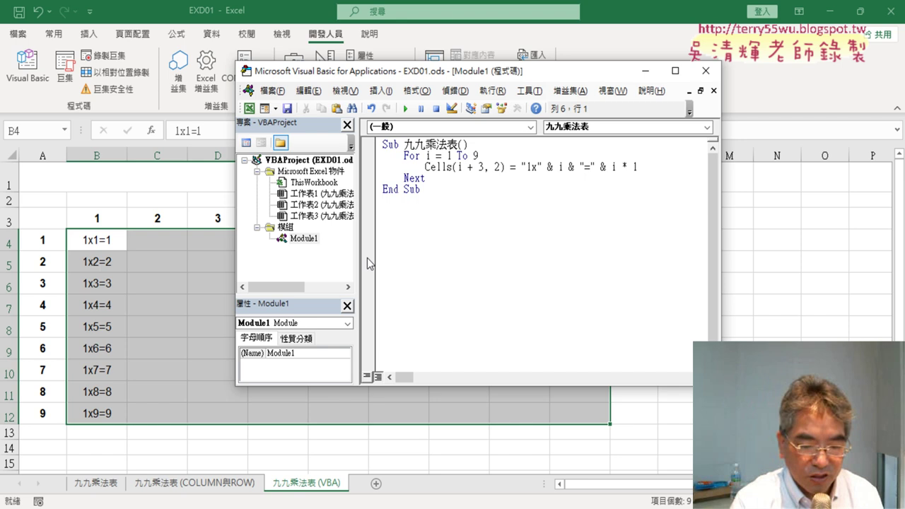
drag(106, 491, 303, 467)
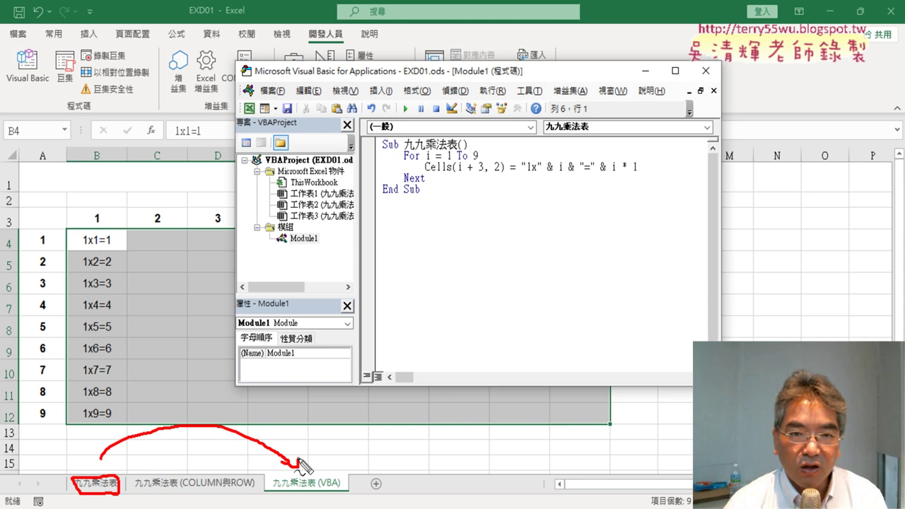
drag(315, 45, 352, 32)
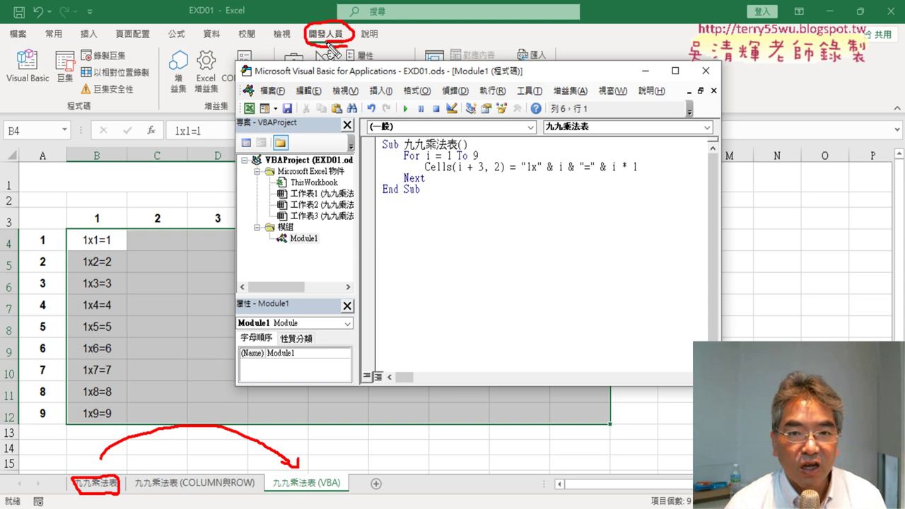
drag(319, 225, 297, 252)
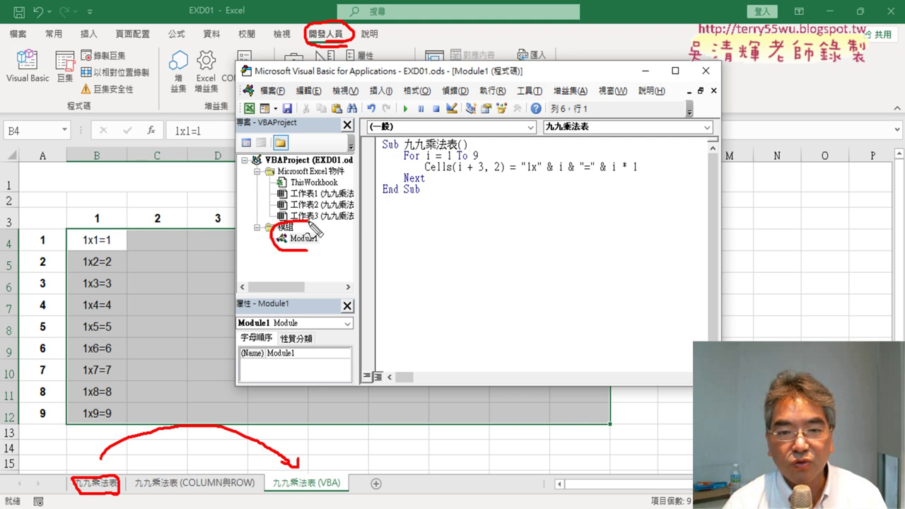
mouse_move(435, 213)
mouse_down()
mouse_move(405, 213)
mouse_move(661, 190)
mouse_up()
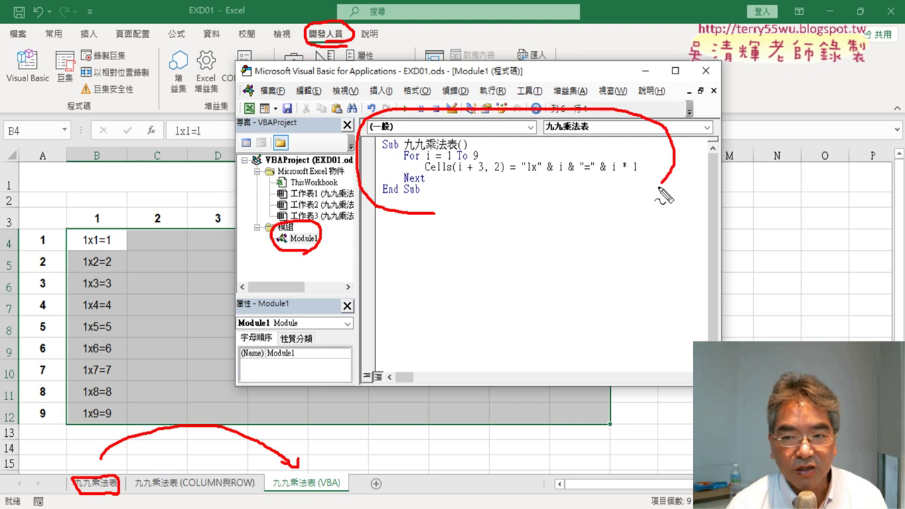